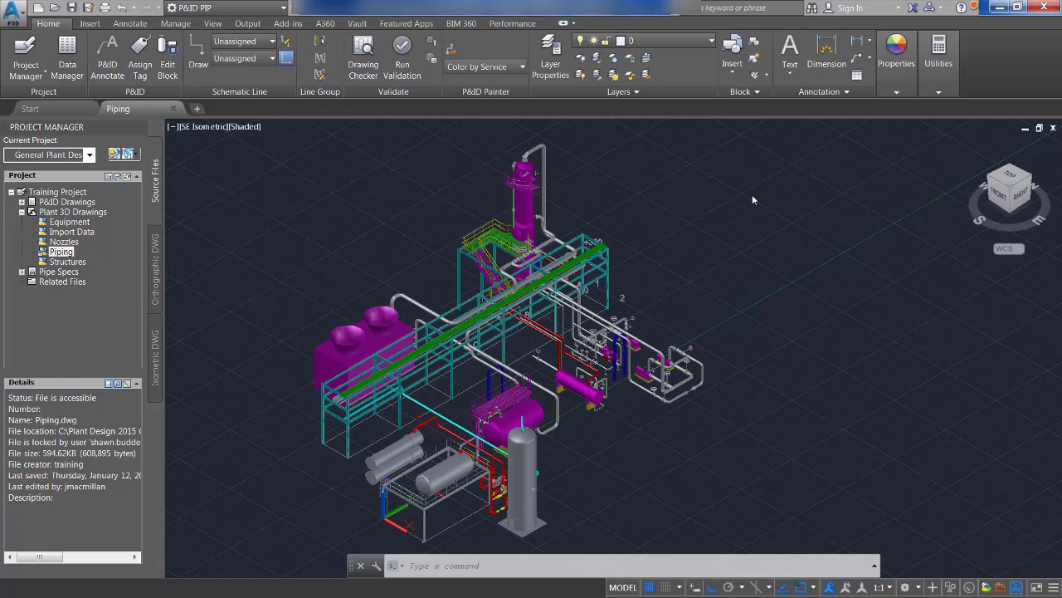
Step: Turn the plant model from the top view to the southeast isometric view and set it as the home view
{"action": "left_click", "coordinate": [1010, 176]}
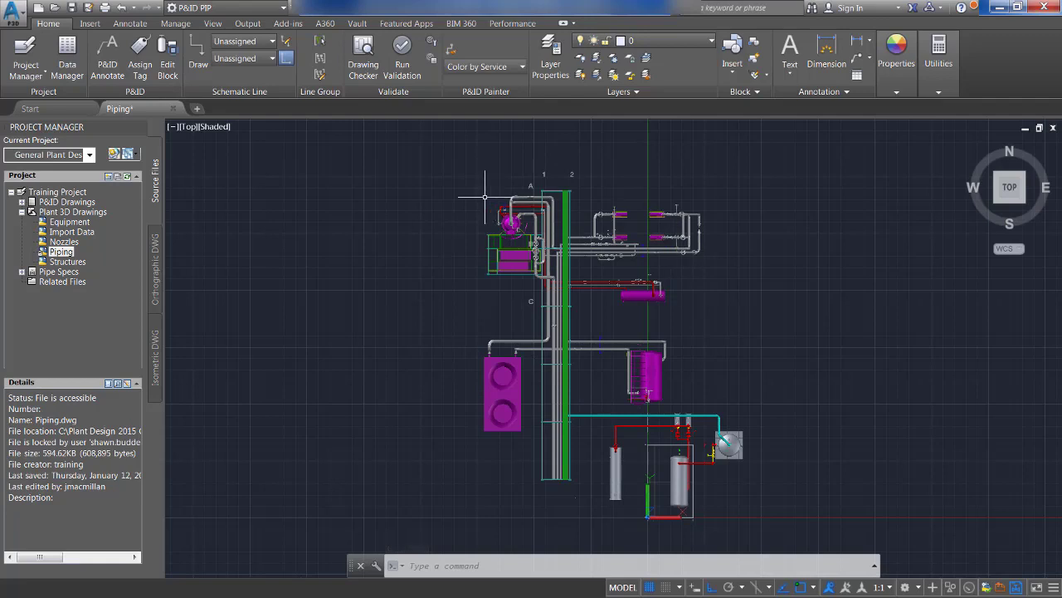
{"action": "left_click", "coordinate": [1011, 150]}
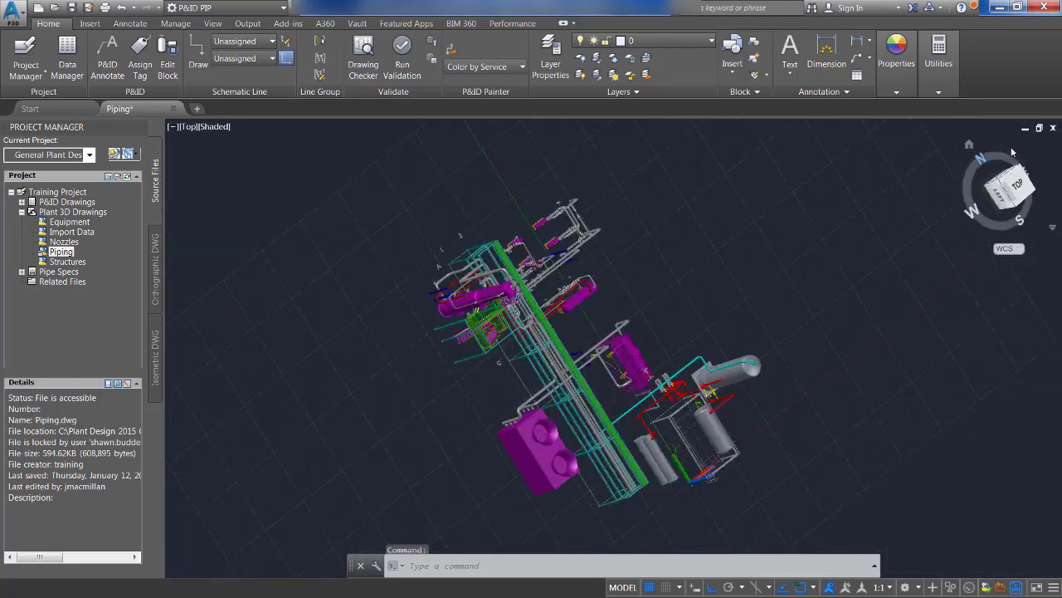
{"action": "left_click", "coordinate": [970, 145]}
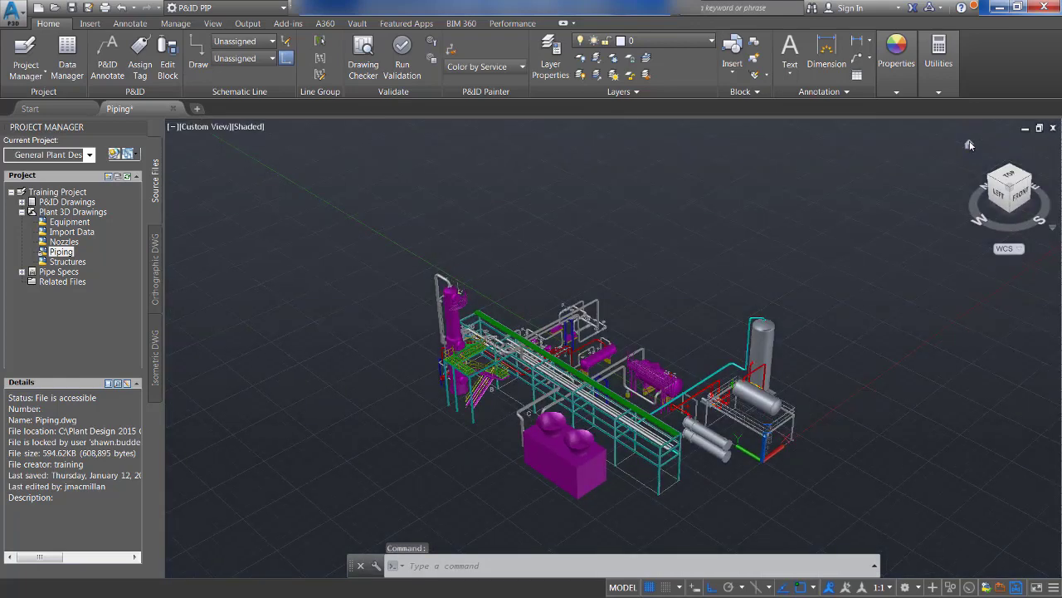
{"action": "left_click", "coordinate": [1029, 178]}
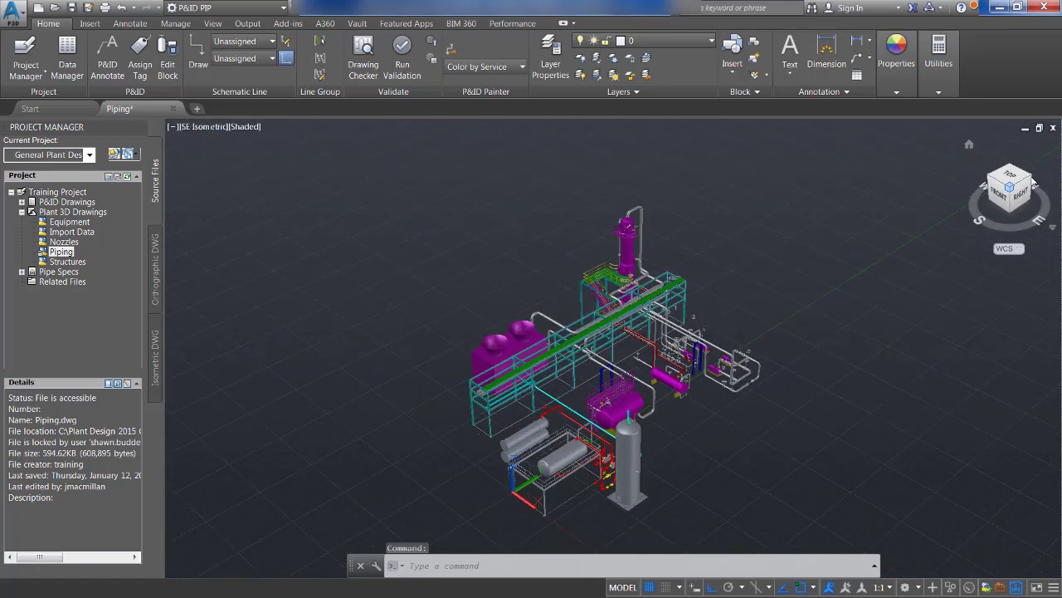
{"action": "right_click", "coordinate": [1017, 179]}
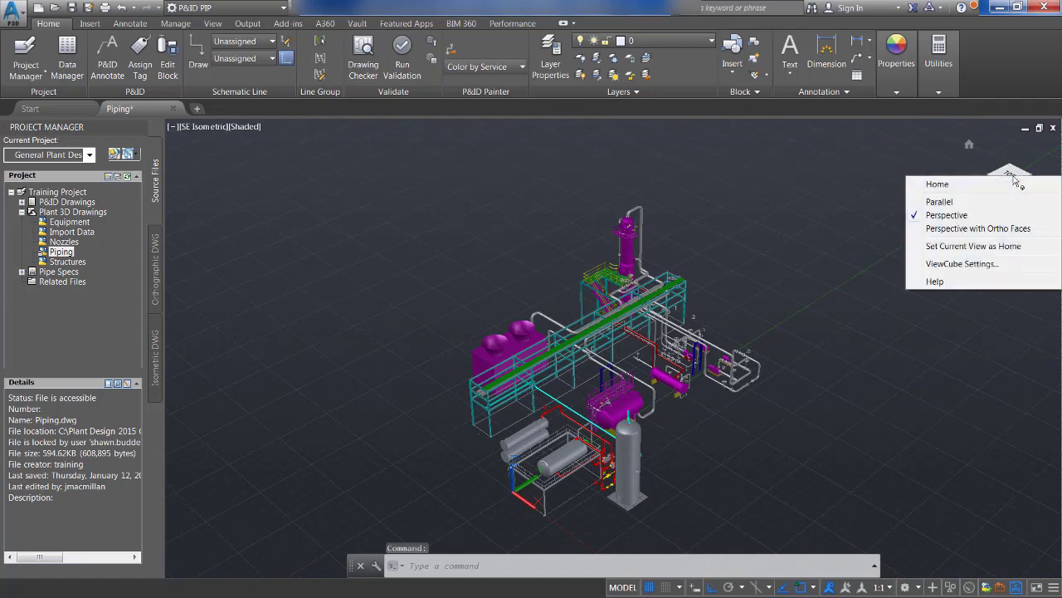
{"action": "left_click", "coordinate": [946, 246]}
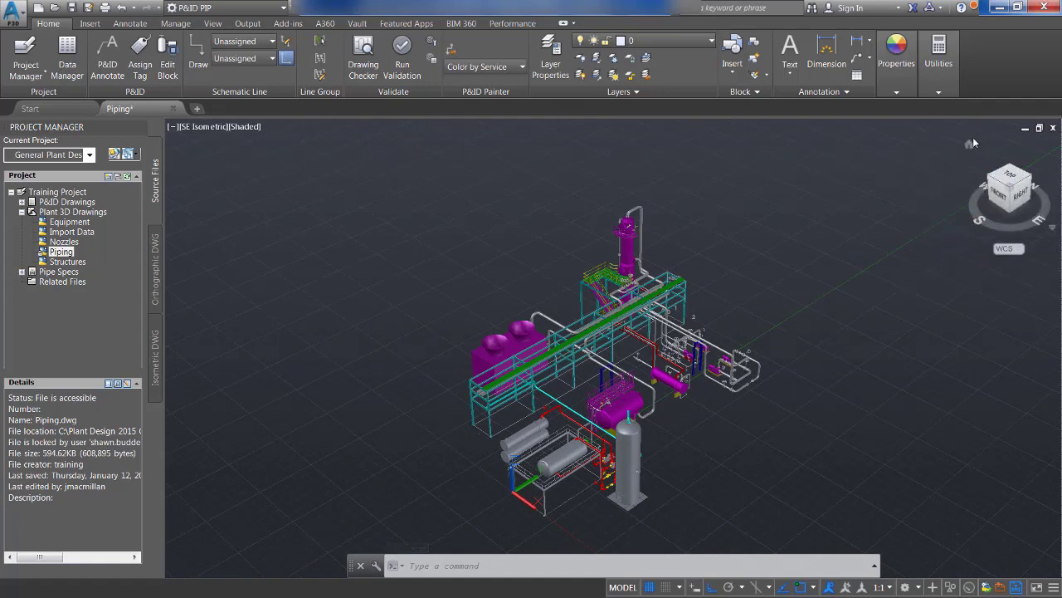
Step: Show the plant's right side in parallel projection and switch that view back to perspective
{"action": "right_click", "coordinate": [1008, 178]}
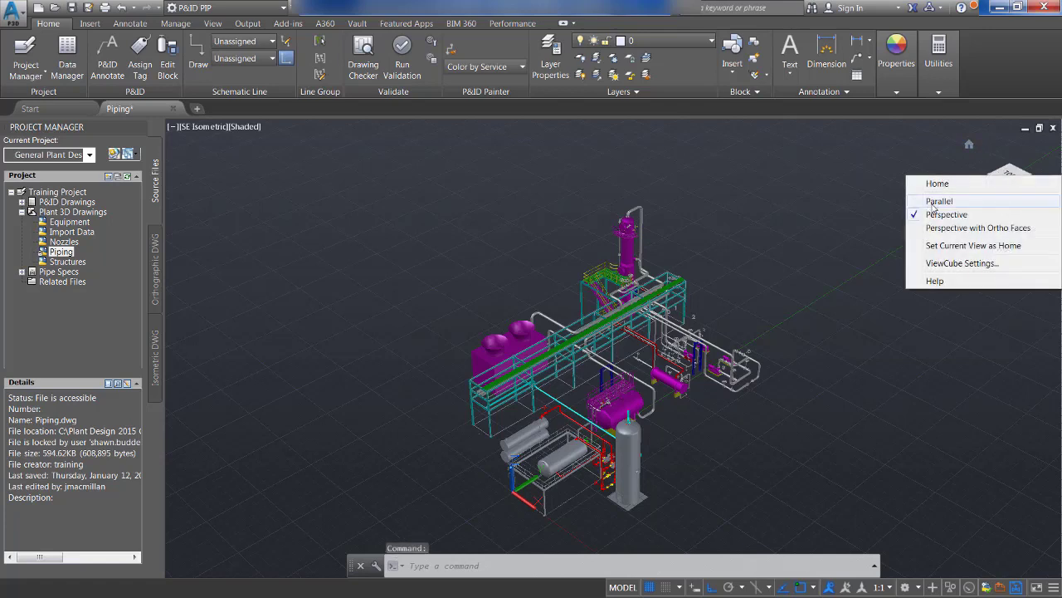
{"action": "left_click", "coordinate": [938, 201]}
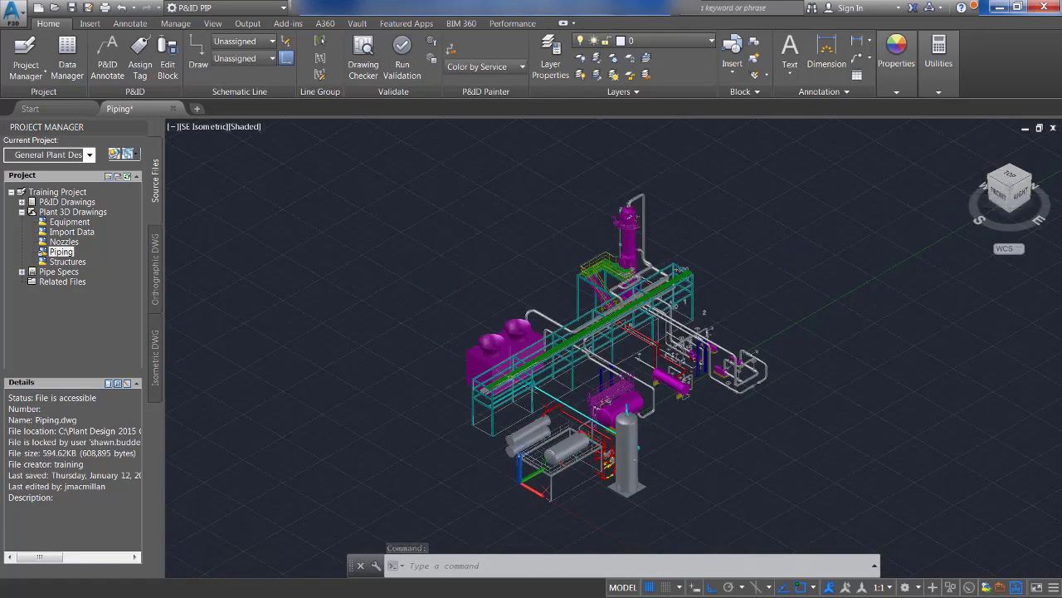
{"action": "left_click", "coordinate": [1022, 198]}
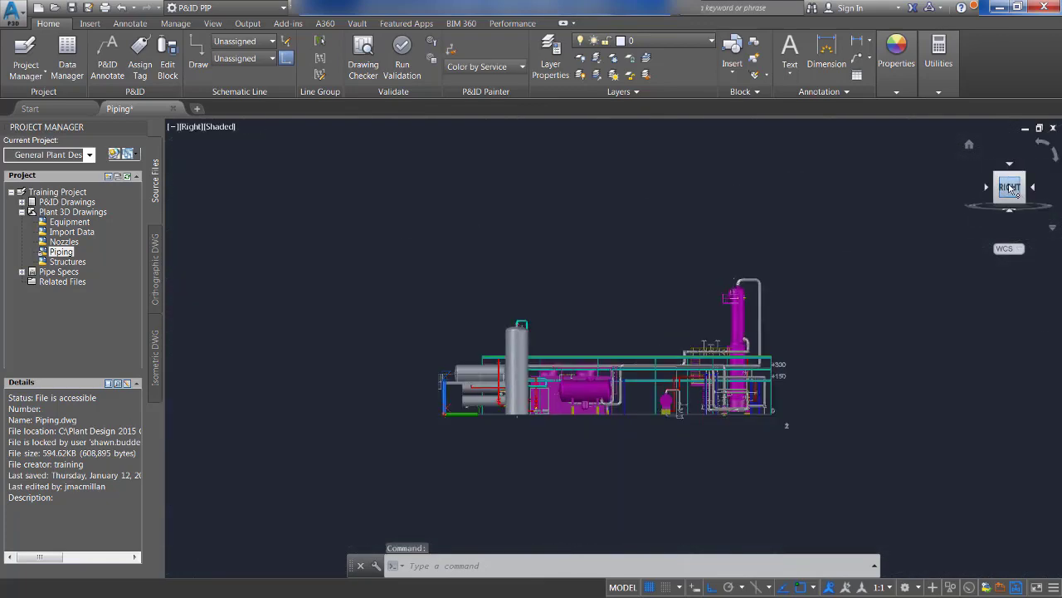
{"action": "right_click", "coordinate": [1011, 189]}
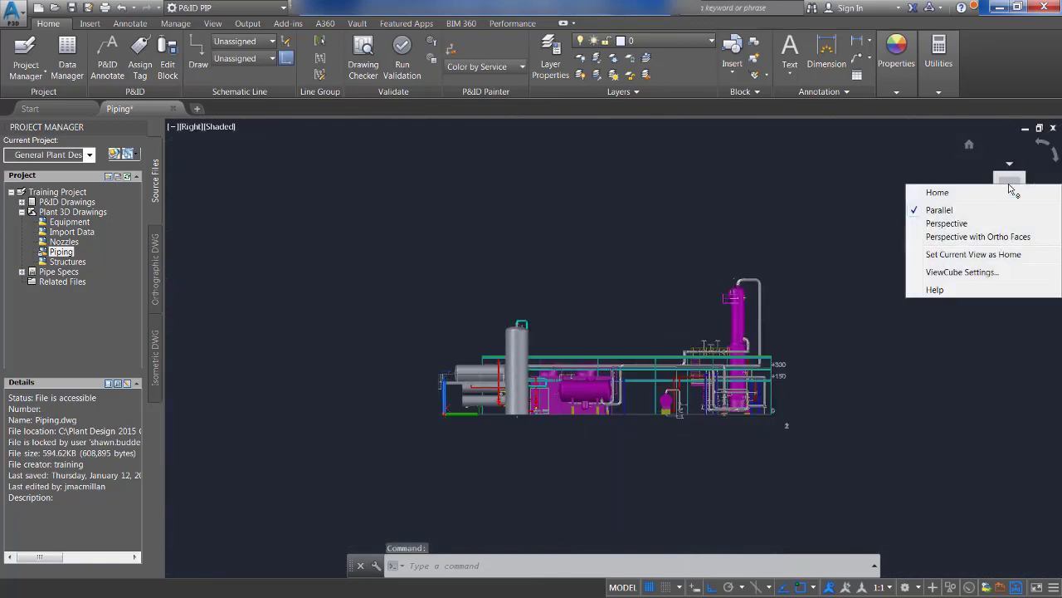
{"action": "left_click", "coordinate": [947, 223]}
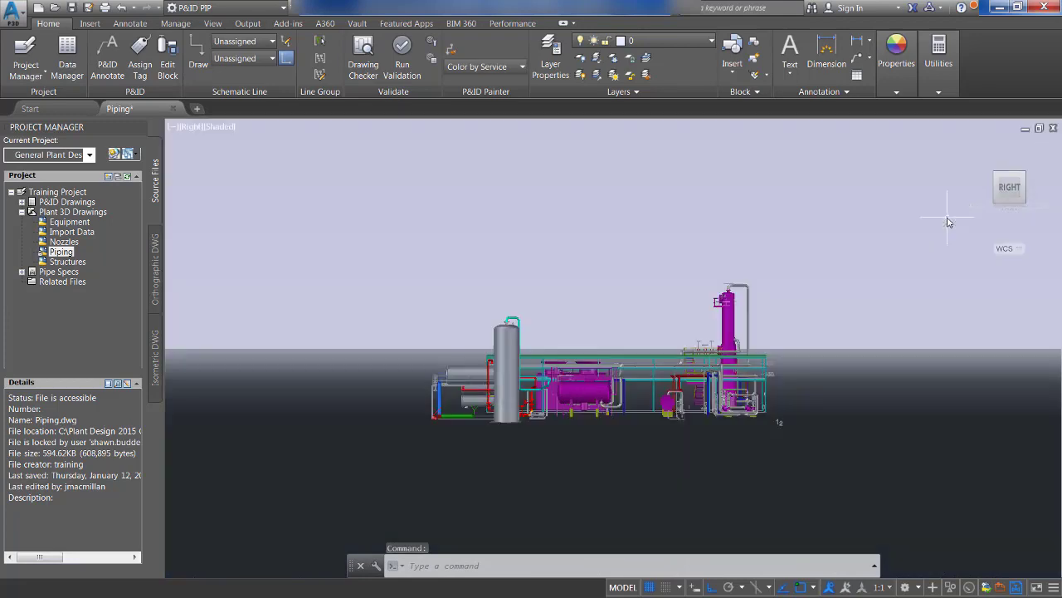
Step: Orbit the plant from the home view to a raised right-side view and return to the home view
{"action": "left_click", "coordinate": [968, 149]}
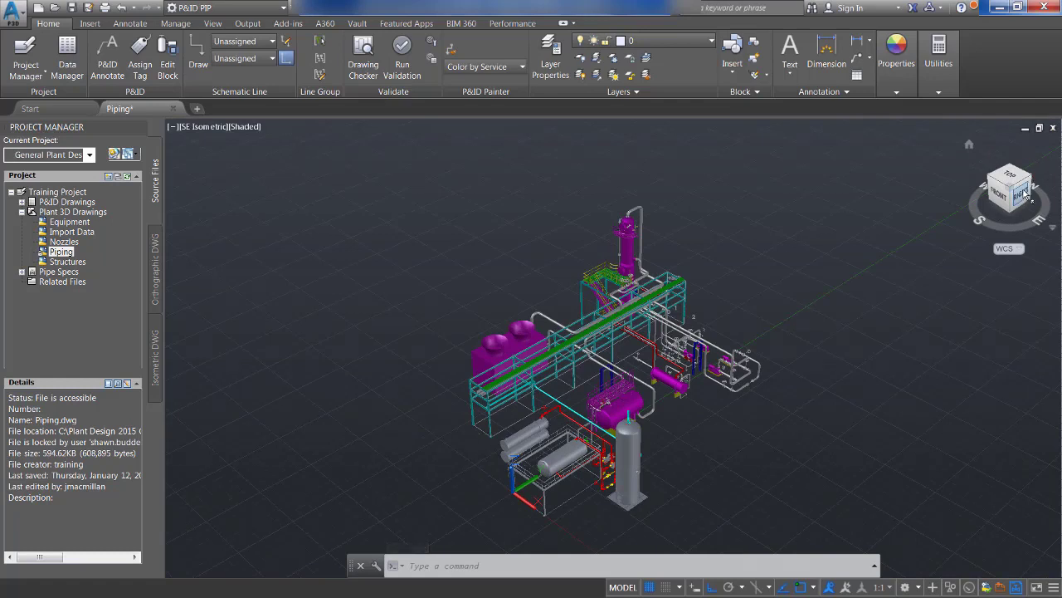
{"action": "mouse_move", "coordinate": [1024, 189]}
{"action": "left_mouse_down"}
{"action": "mouse_move", "coordinate": [926, 135]}
{"action": "mouse_move", "coordinate": [960, 158]}
{"action": "mouse_move", "coordinate": [1014, 435]}
{"action": "mouse_move", "coordinate": [998, 564]}
{"action": "left_mouse_up"}
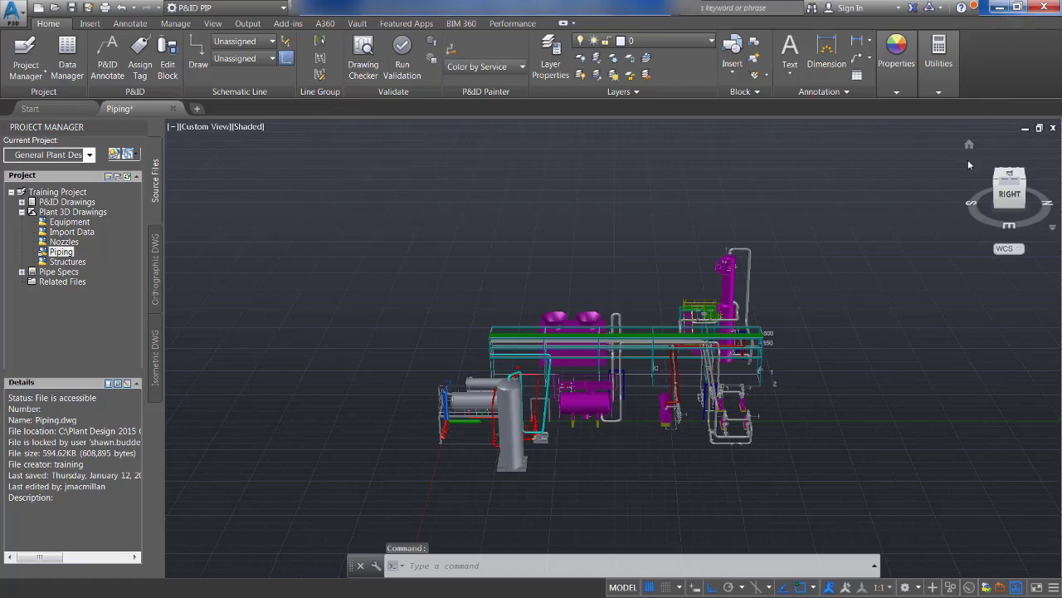
{"action": "left_click", "coordinate": [969, 147]}
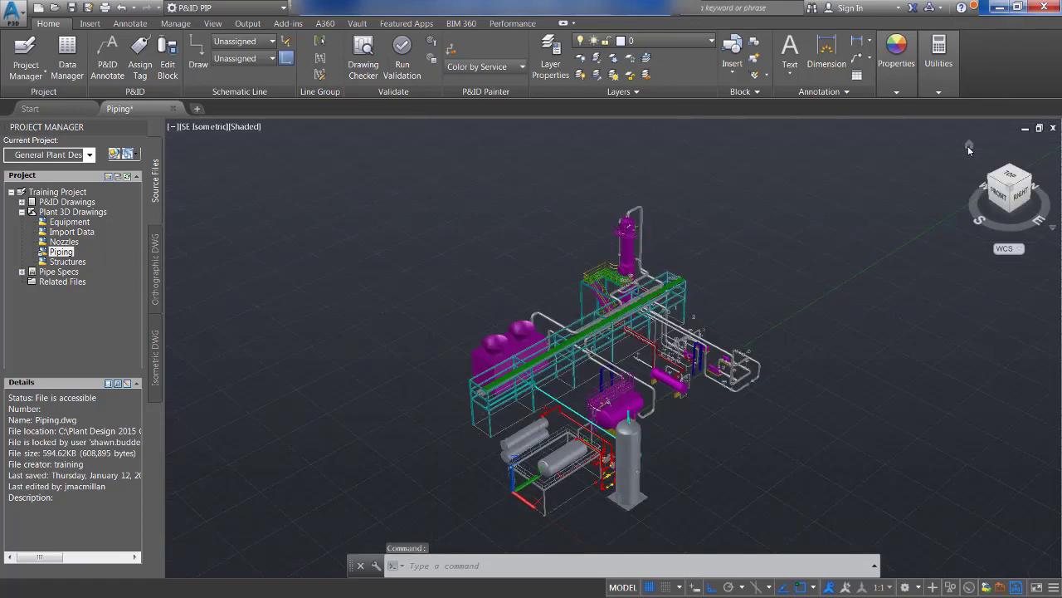
Step: Set the ViewCube's on-screen position to Bottom Left in its settings
{"action": "left_click", "coordinate": [1052, 231]}
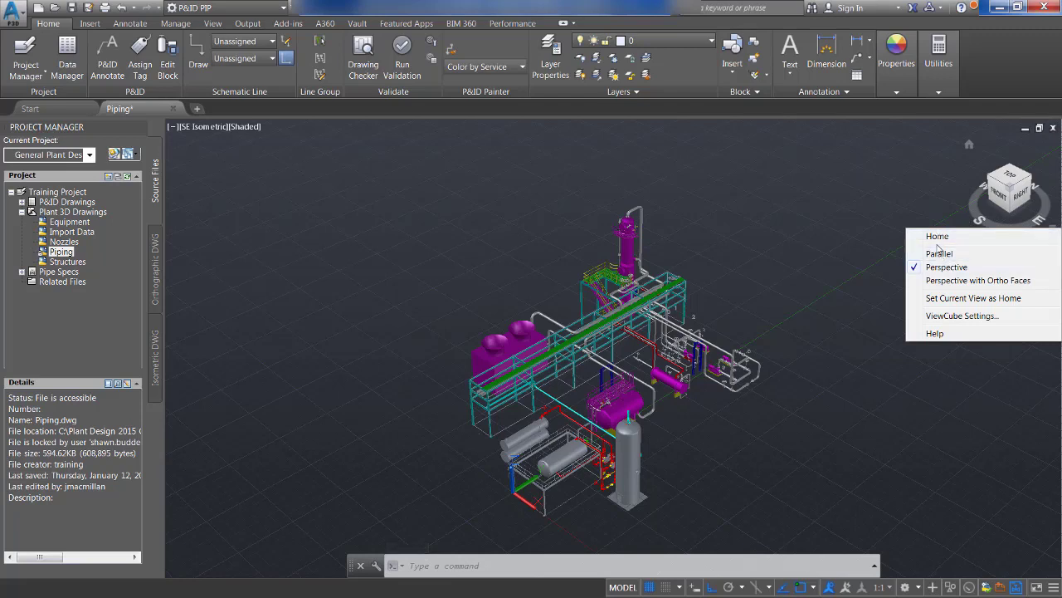
{"action": "left_click", "coordinate": [933, 316]}
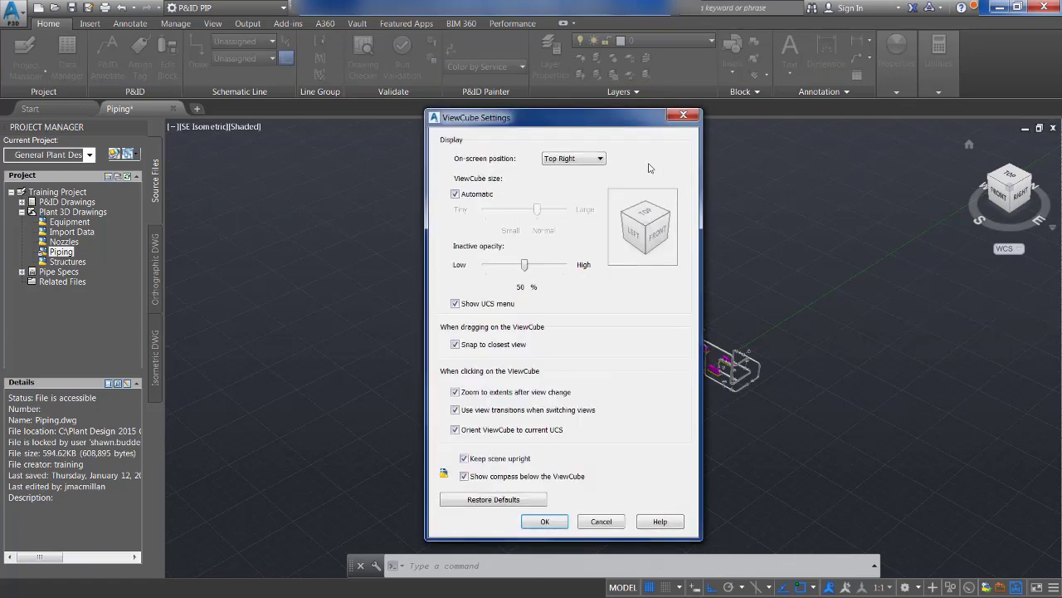
{"action": "left_click", "coordinate": [602, 158]}
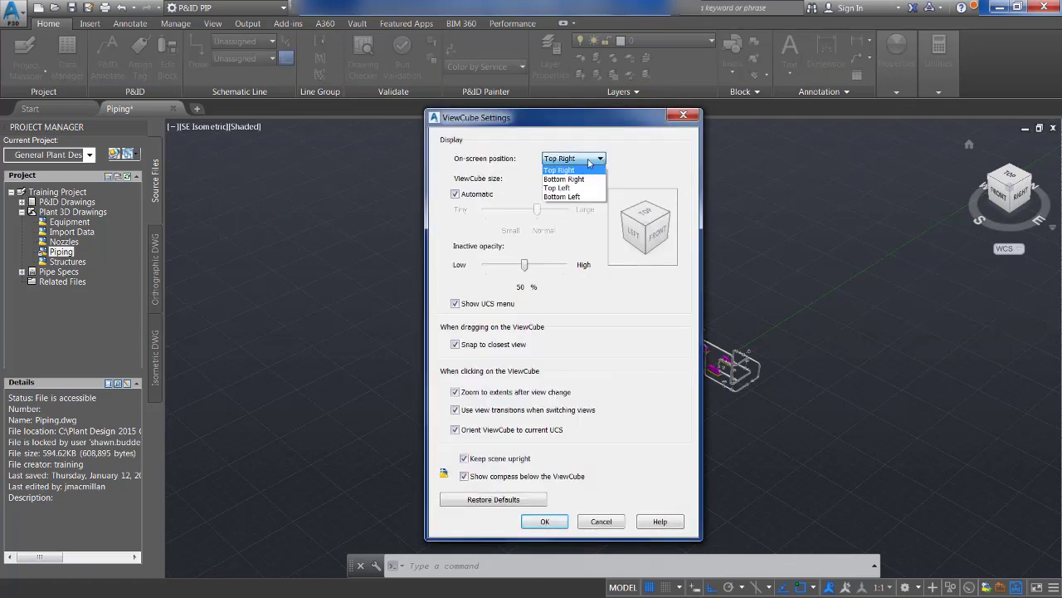
{"action": "left_click", "coordinate": [568, 197]}
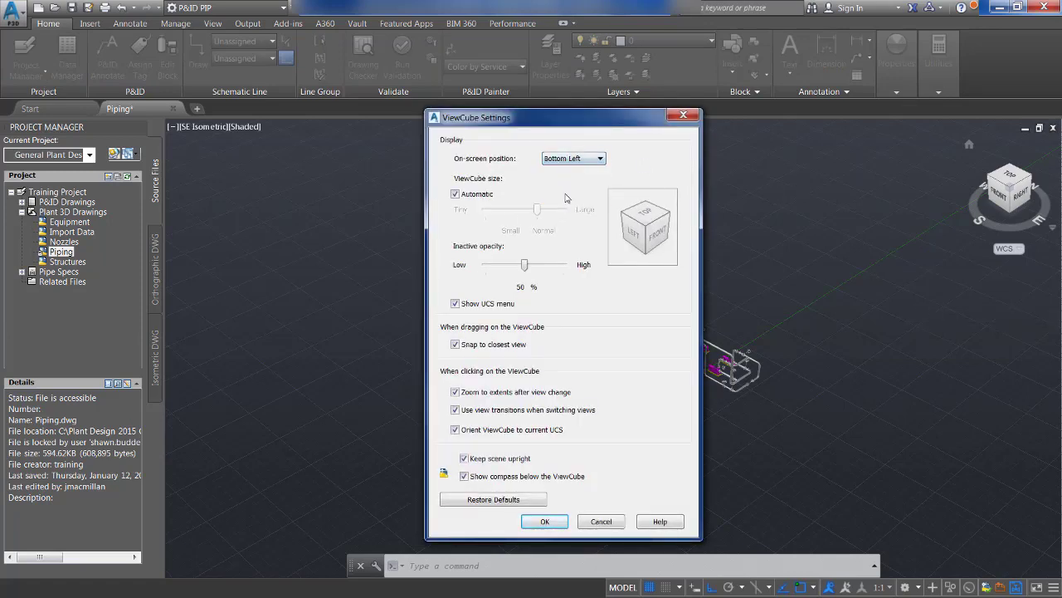
{"action": "left_click", "coordinate": [544, 523]}
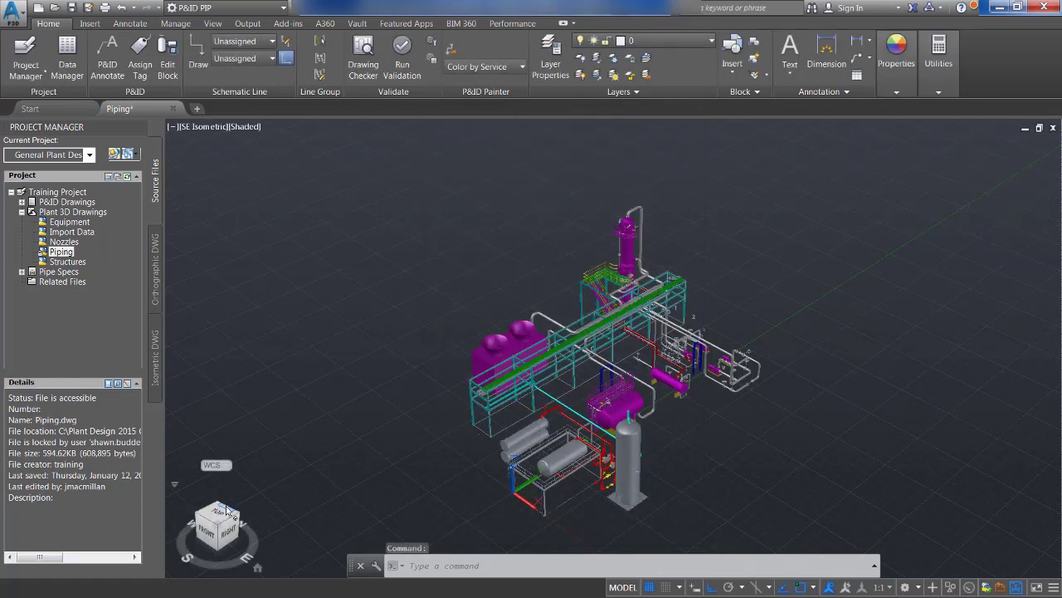
Step: Set the ViewCube's position to Top Left, its size to Tiny without automatic sizing, and its inactive opacity to 19%
{"action": "left_click", "coordinate": [174, 486]}
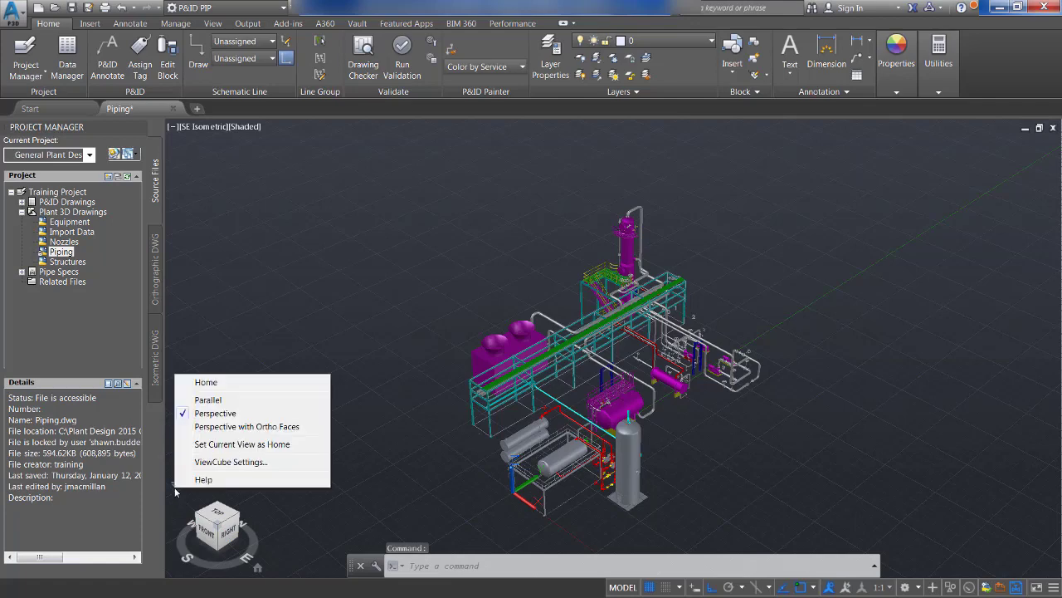
{"action": "left_click", "coordinate": [218, 467]}
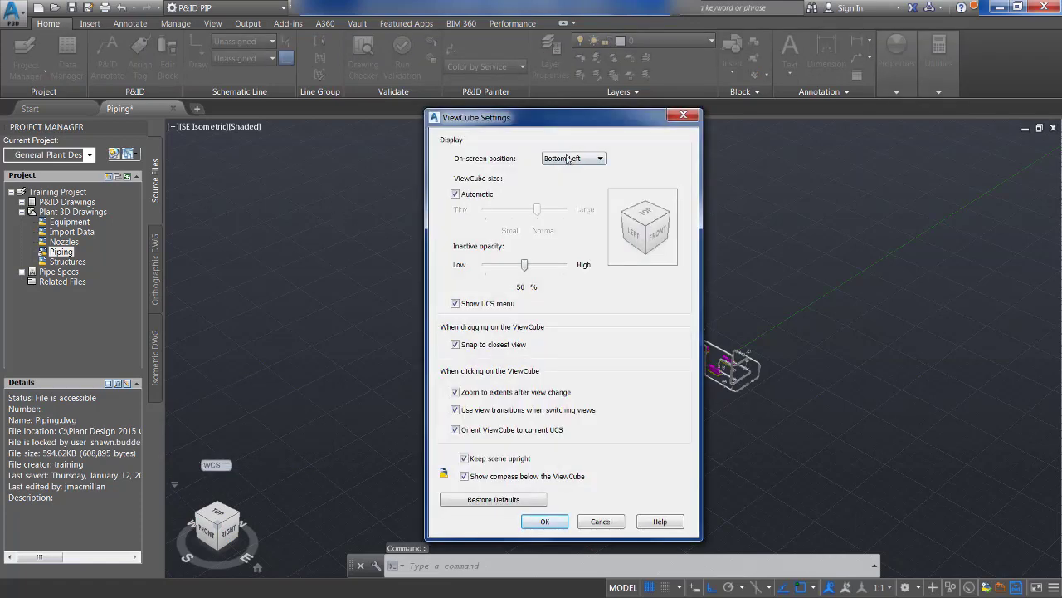
{"action": "left_click", "coordinate": [572, 158]}
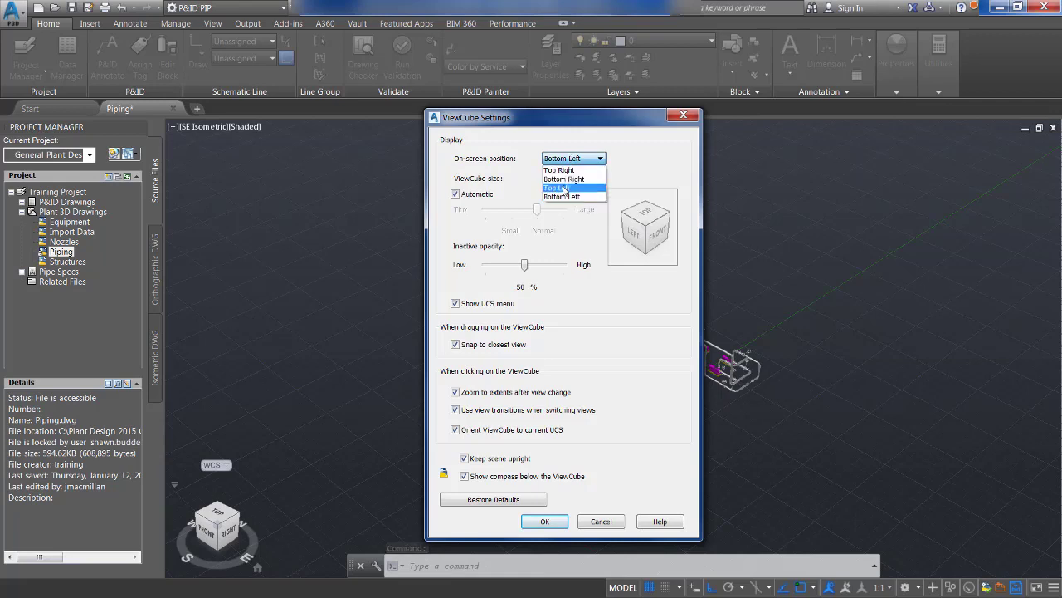
{"action": "left_click", "coordinate": [565, 189]}
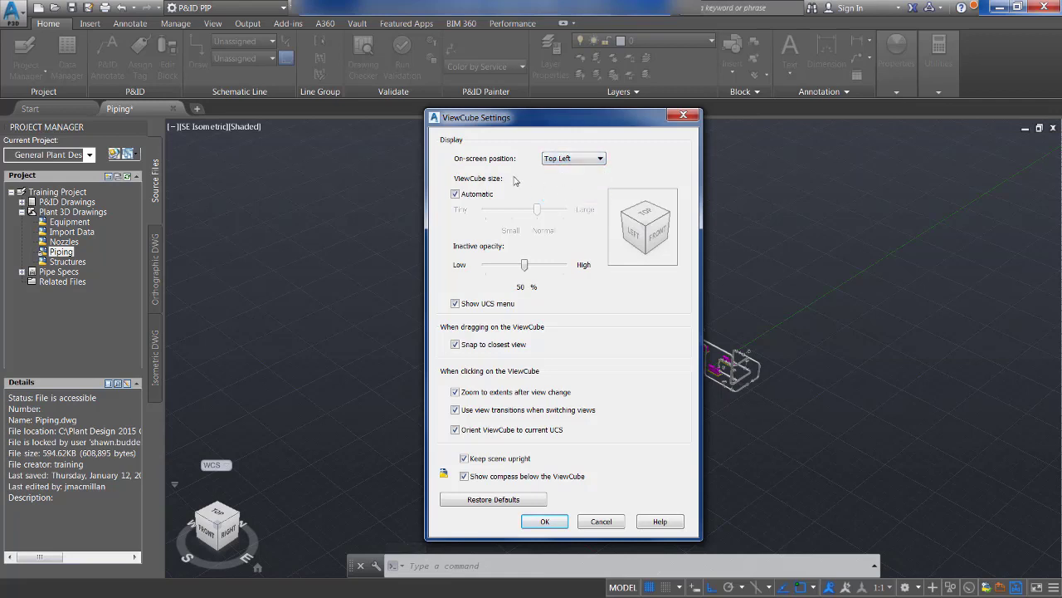
{"action": "left_click", "coordinate": [455, 194]}
{"action": "left_click_drag", "start_coordinate": [536, 208], "coordinate": [486, 210]}
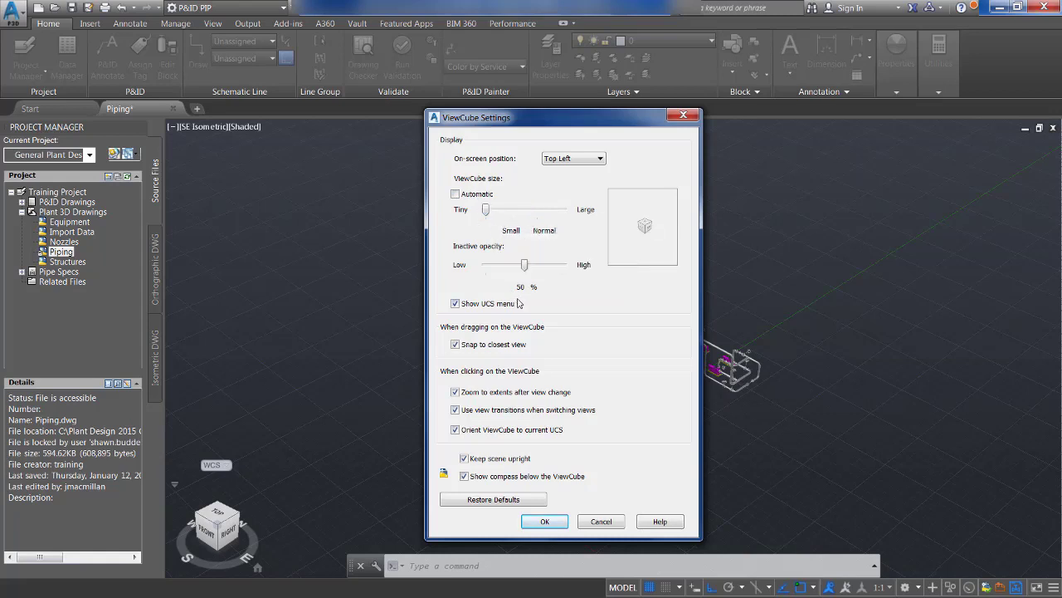
{"action": "left_click_drag", "start_coordinate": [526, 270], "coordinate": [500, 272]}
{"action": "left_click", "coordinate": [532, 522]}
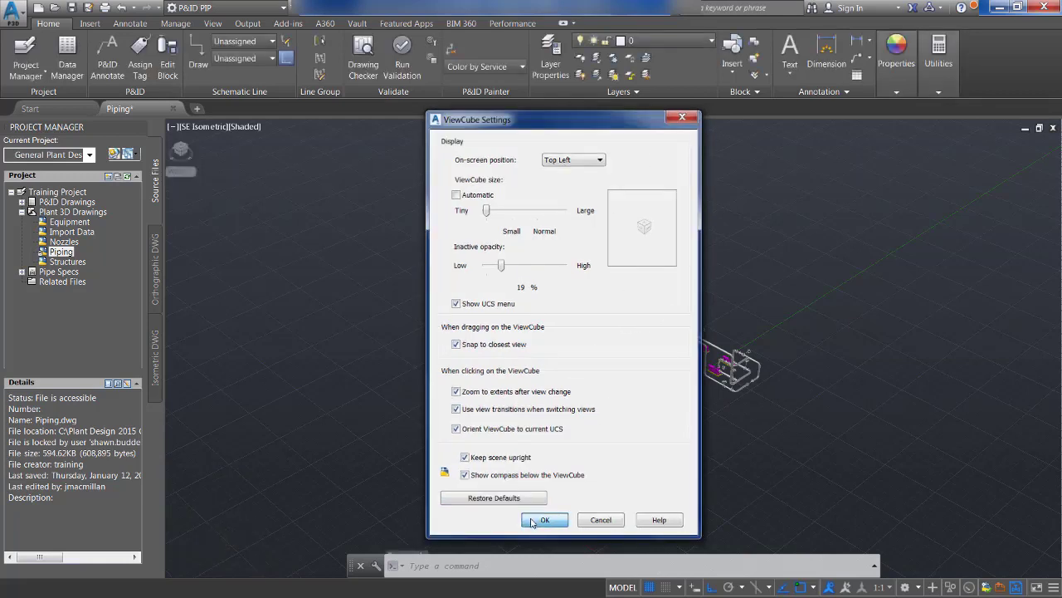
Step: Restore the default ViewCube settings and apply them
{"action": "right_click", "coordinate": [184, 153]}
{"action": "left_click", "coordinate": [225, 231]}
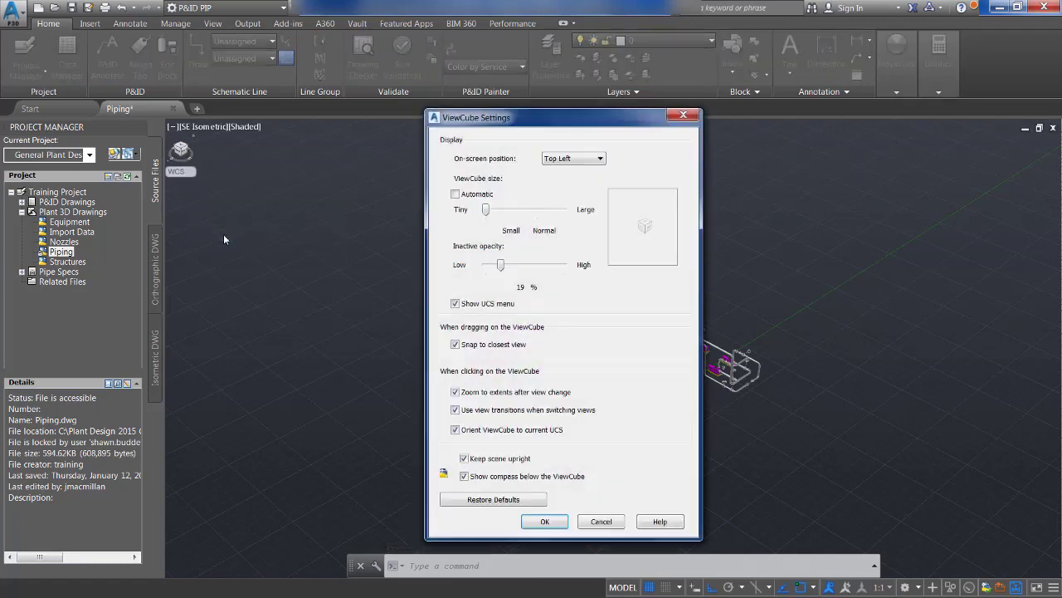
{"action": "left_click", "coordinate": [464, 500]}
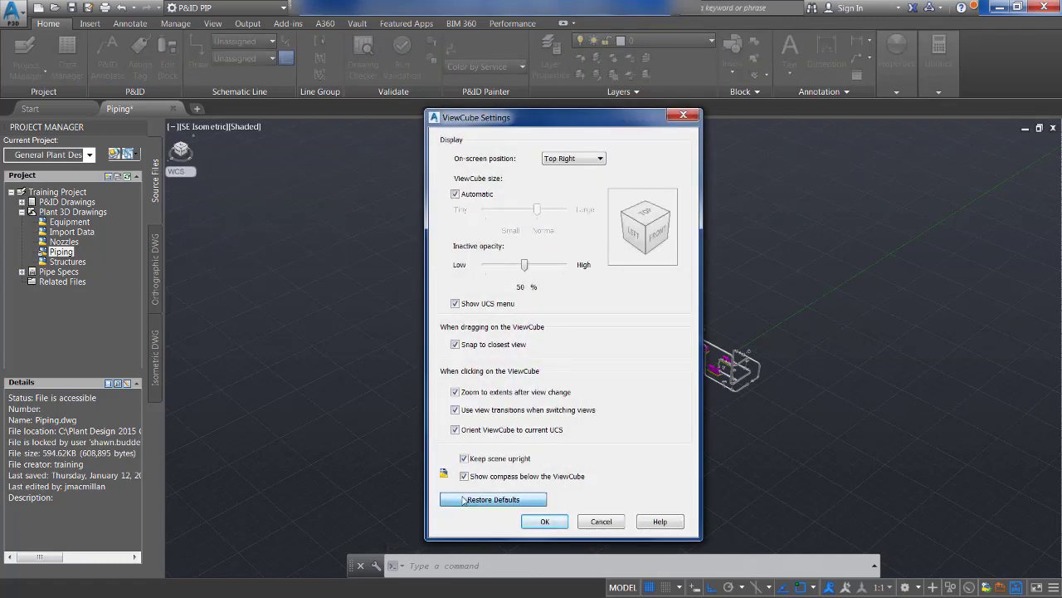
{"action": "left_click", "coordinate": [535, 526]}
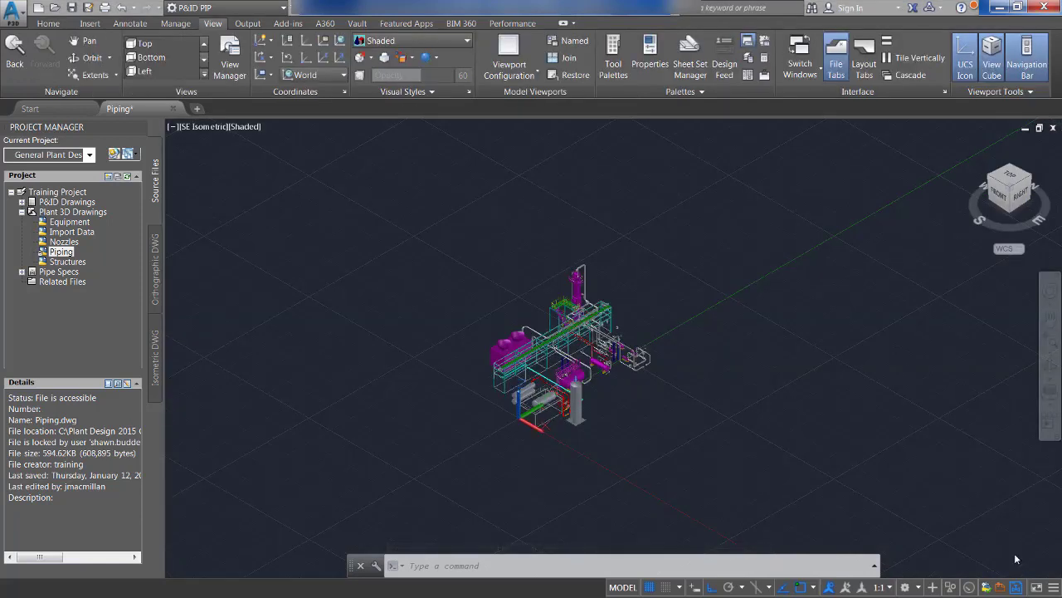
Step: Turn off the ViewCube's zoom to extents after view change and switch the zoomed-out plant to the front view
{"action": "right_click", "coordinate": [903, 371]}
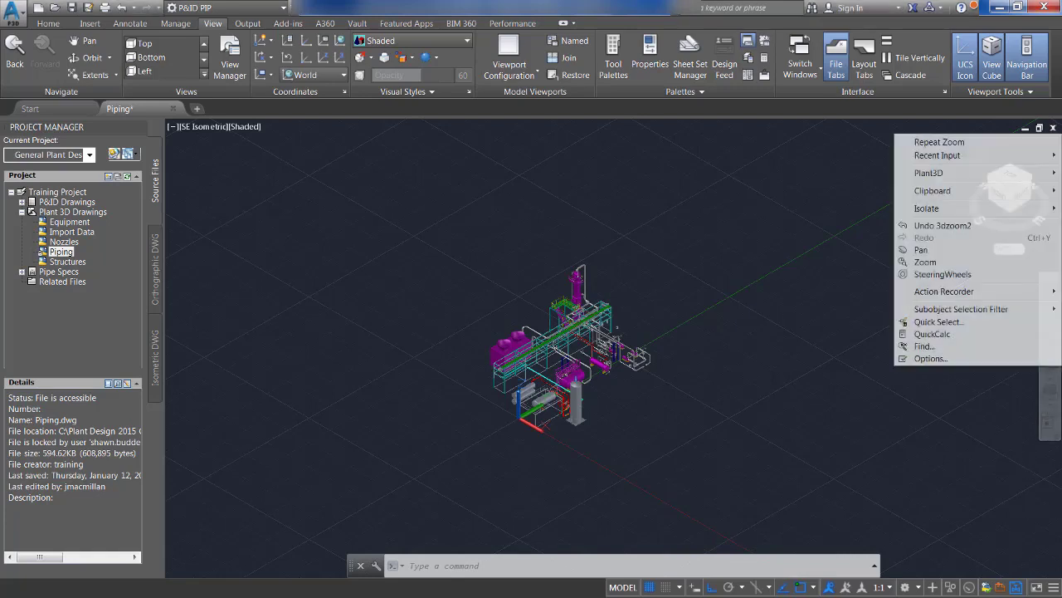
{"action": "left_click", "coordinate": [924, 262]}
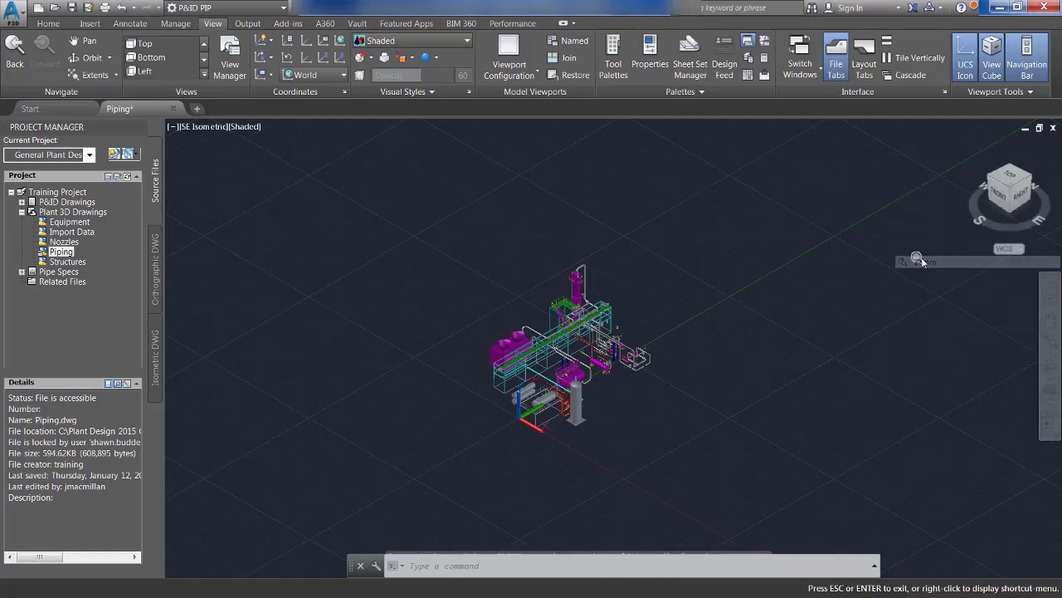
{"action": "left_click_drag", "start_coordinate": [764, 265], "coordinate": [712, 529]}
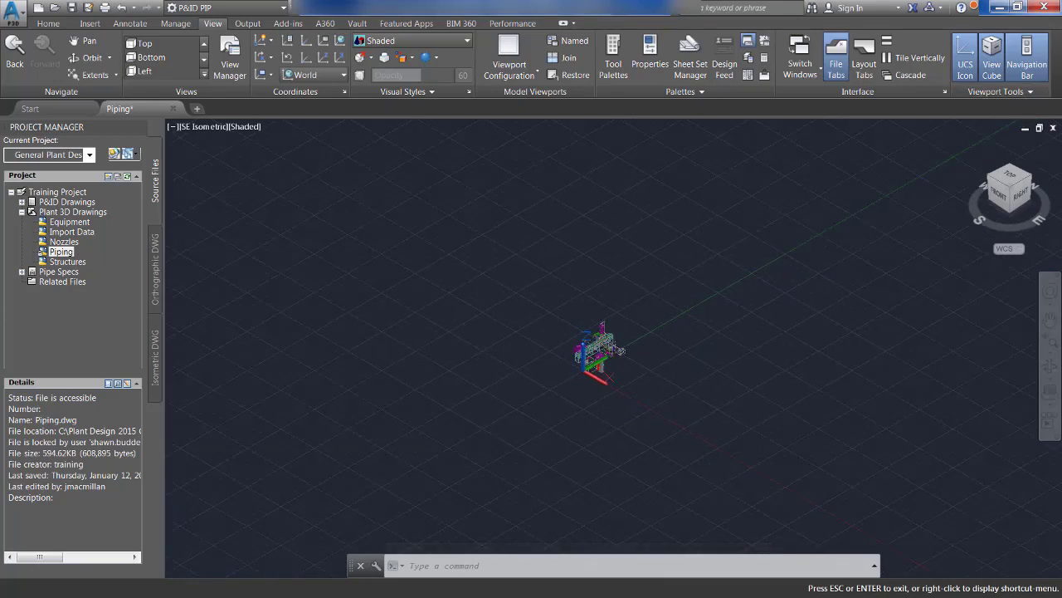
{"action": "right_click", "coordinate": [1023, 198]}
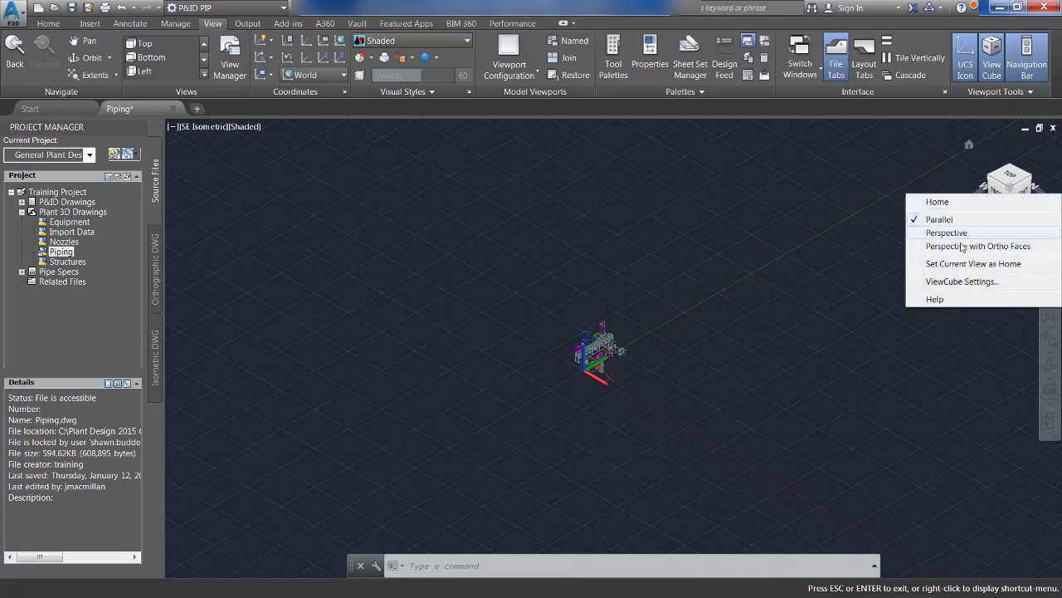
{"action": "left_click", "coordinate": [951, 281]}
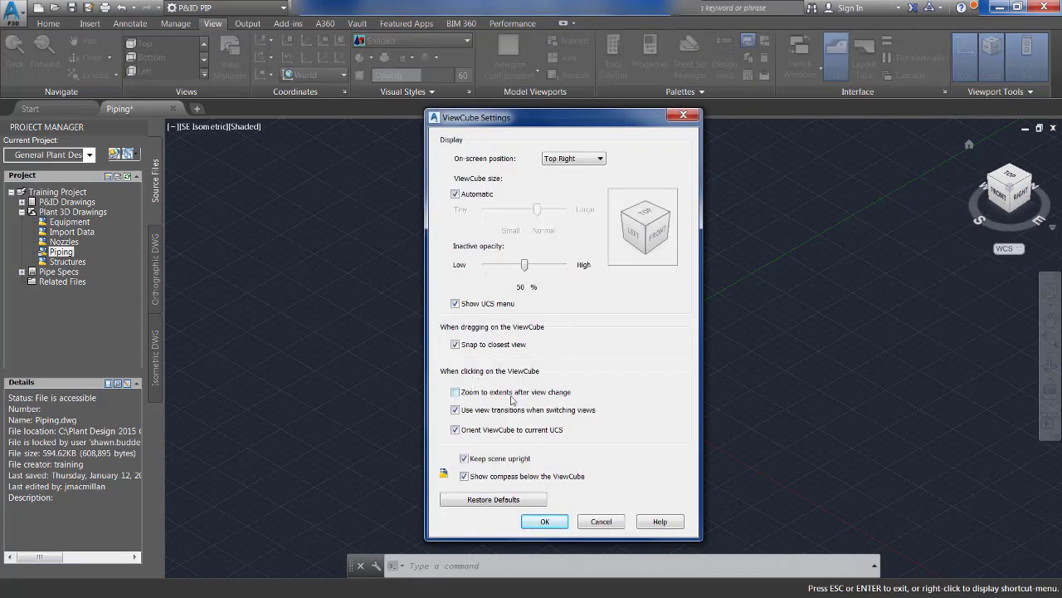
{"action": "left_click", "coordinate": [546, 521]}
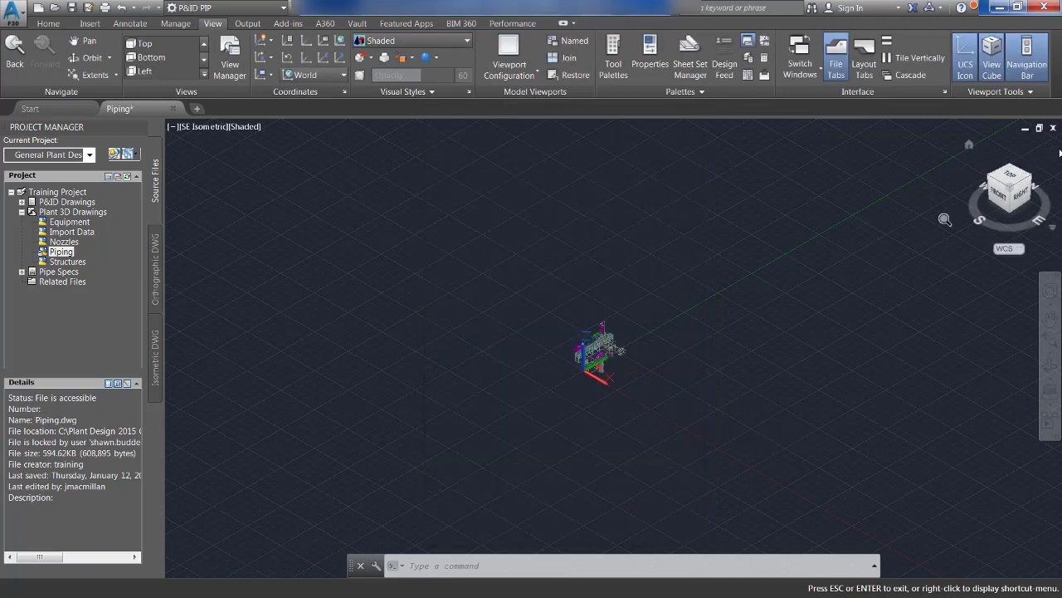
{"action": "left_click", "coordinate": [1001, 192]}
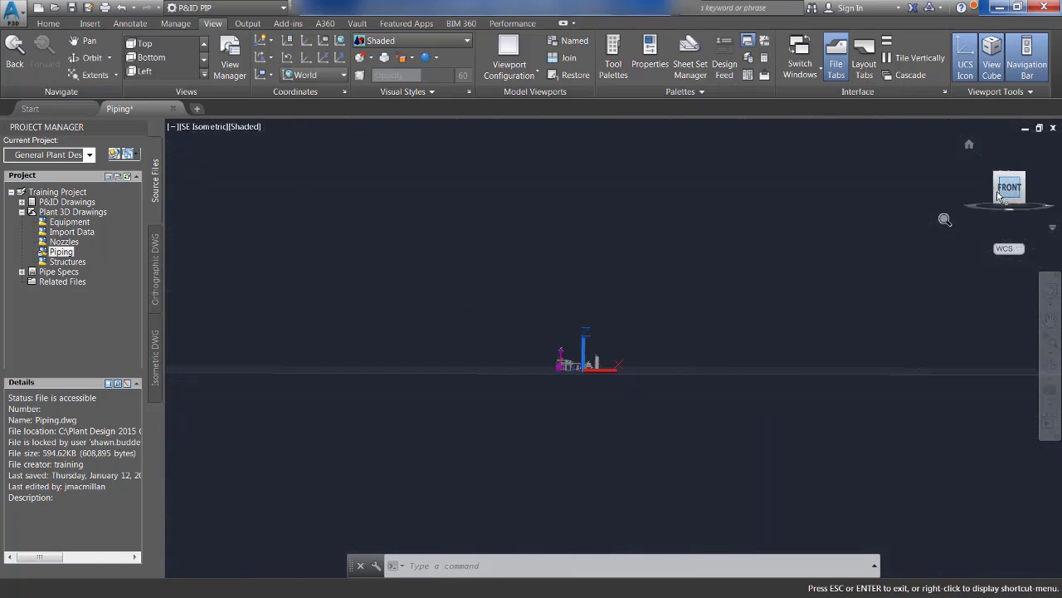
Step: Turn on the ViewCube's zoom to extents after view change and check it by switching to the top view and back home
{"action": "left_click", "coordinate": [969, 145]}
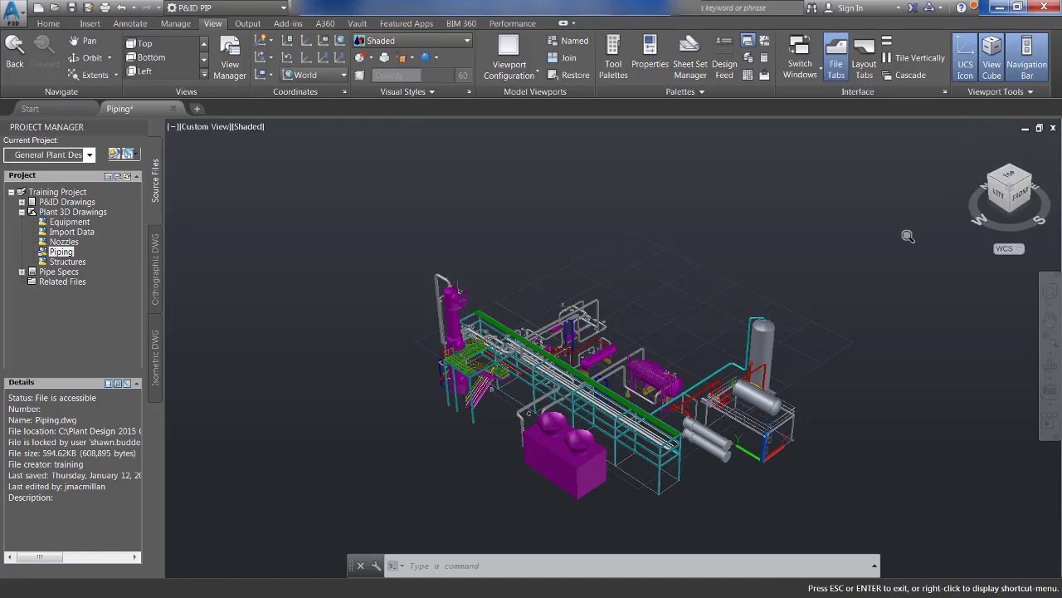
{"action": "right_click", "coordinate": [999, 195]}
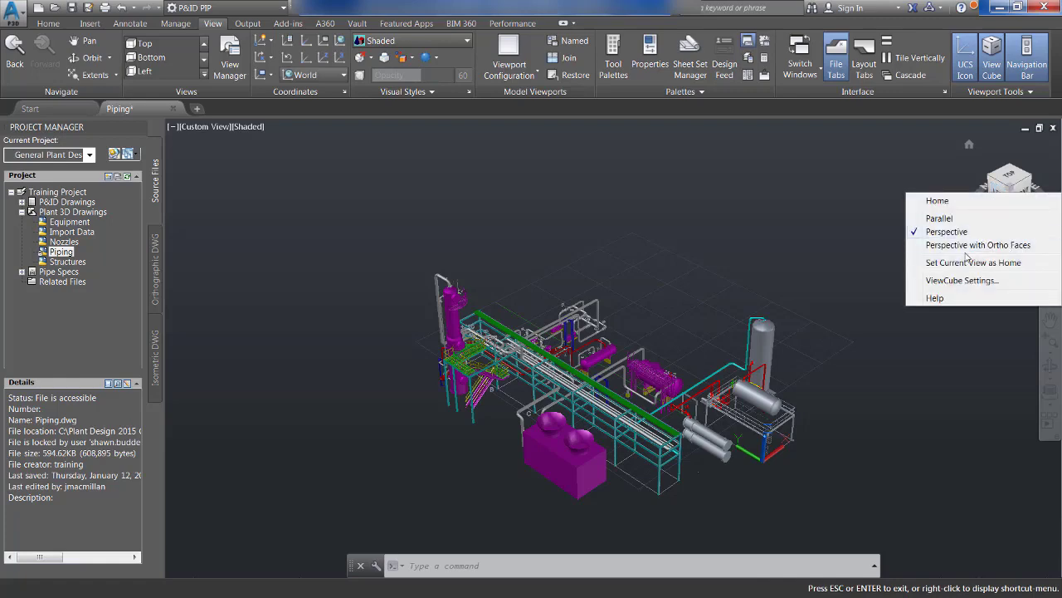
{"action": "left_click", "coordinate": [949, 281]}
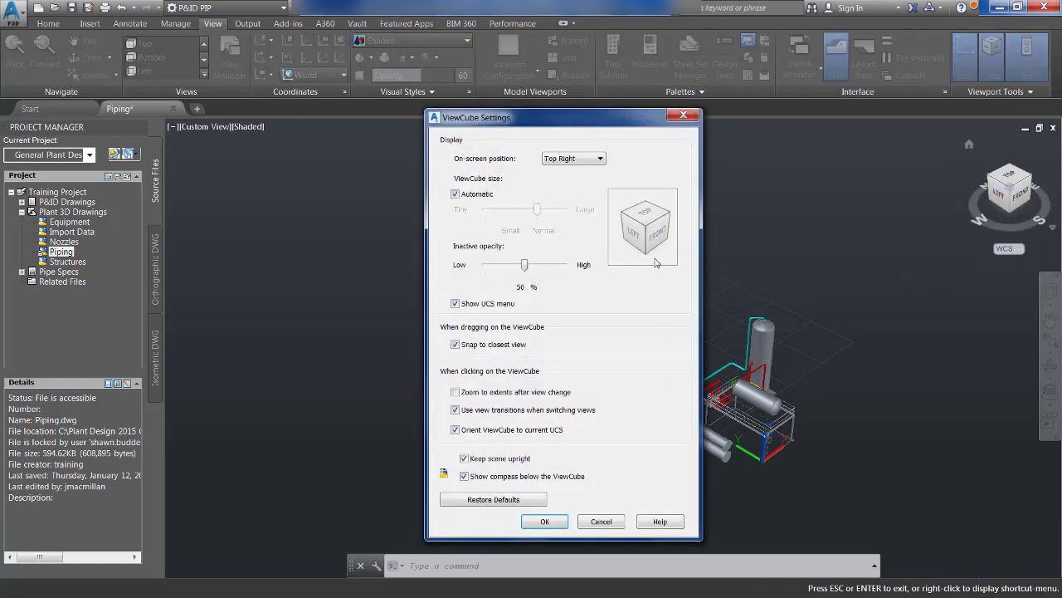
{"action": "left_click", "coordinate": [456, 392]}
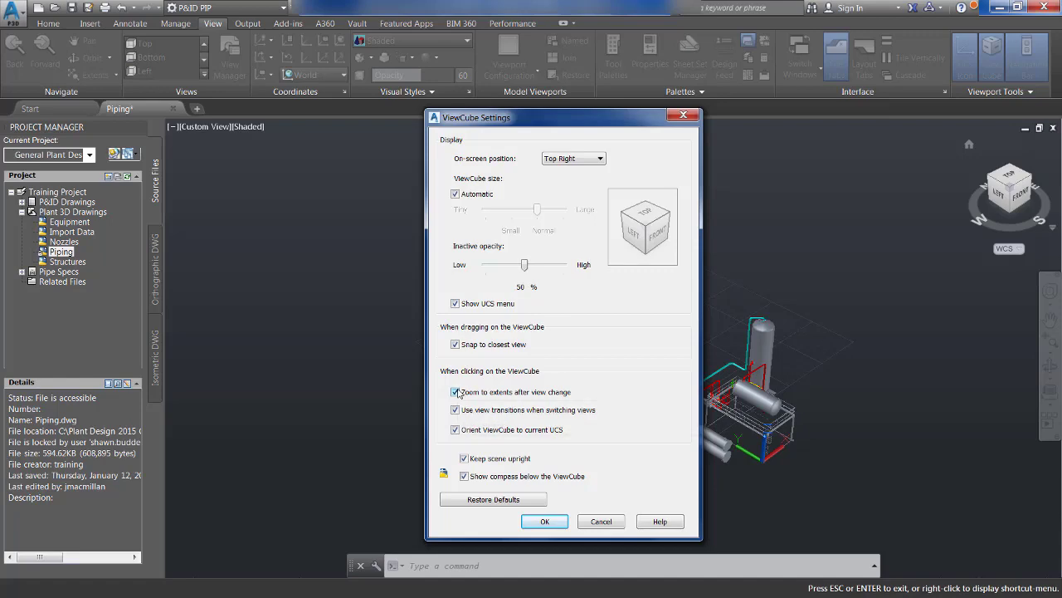
{"action": "left_click", "coordinate": [545, 520]}
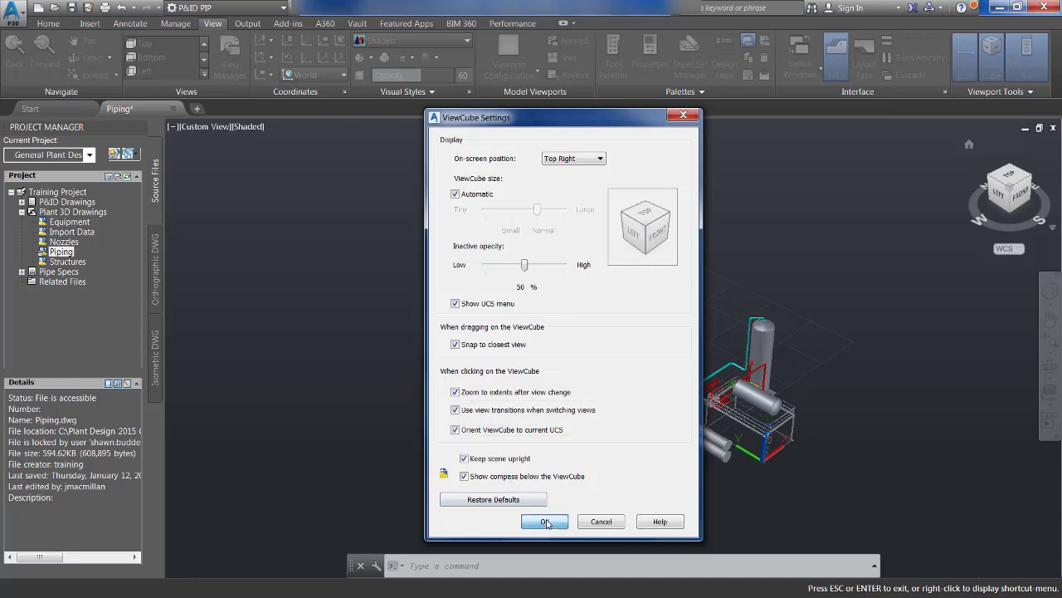
{"action": "left_click", "coordinate": [1017, 176]}
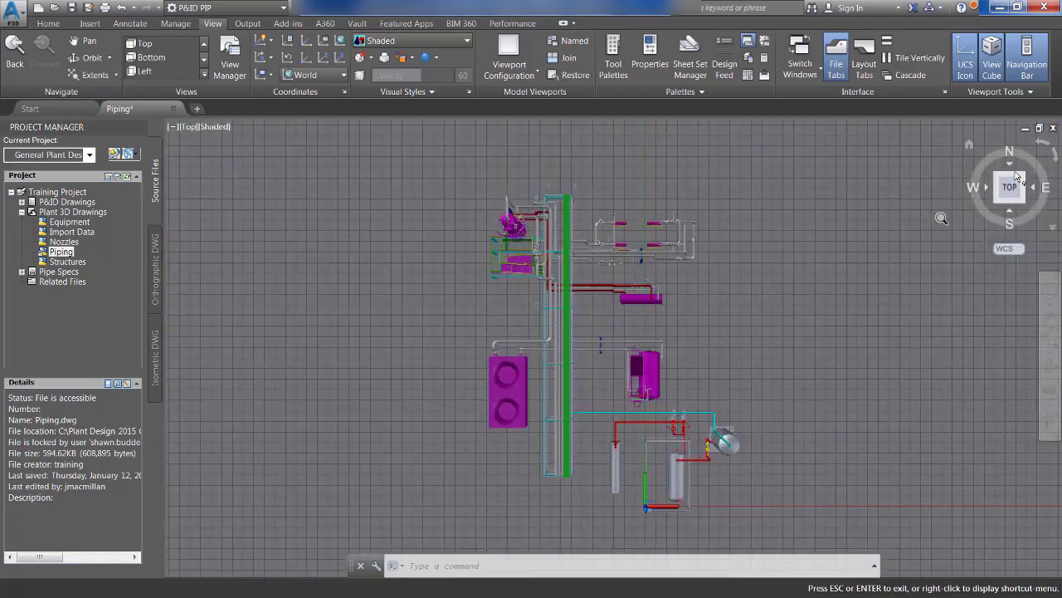
{"action": "left_click", "coordinate": [969, 147]}
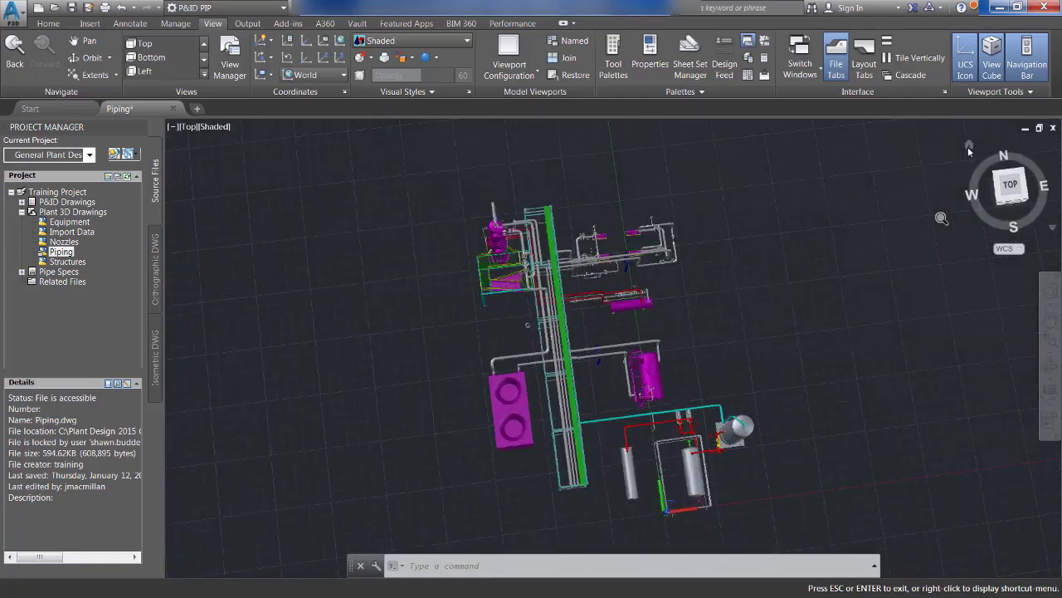
Step: Try parallel projection with the left view of the plant, zoom out, exit zoom mode and return to the home view
{"action": "right_click", "coordinate": [1012, 179]}
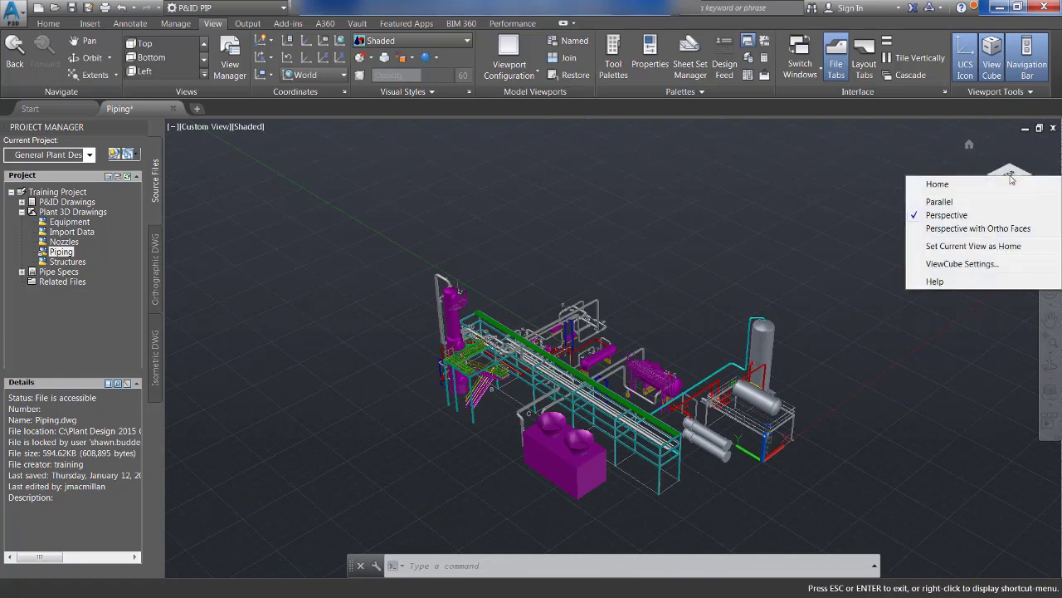
{"action": "left_click", "coordinate": [947, 202]}
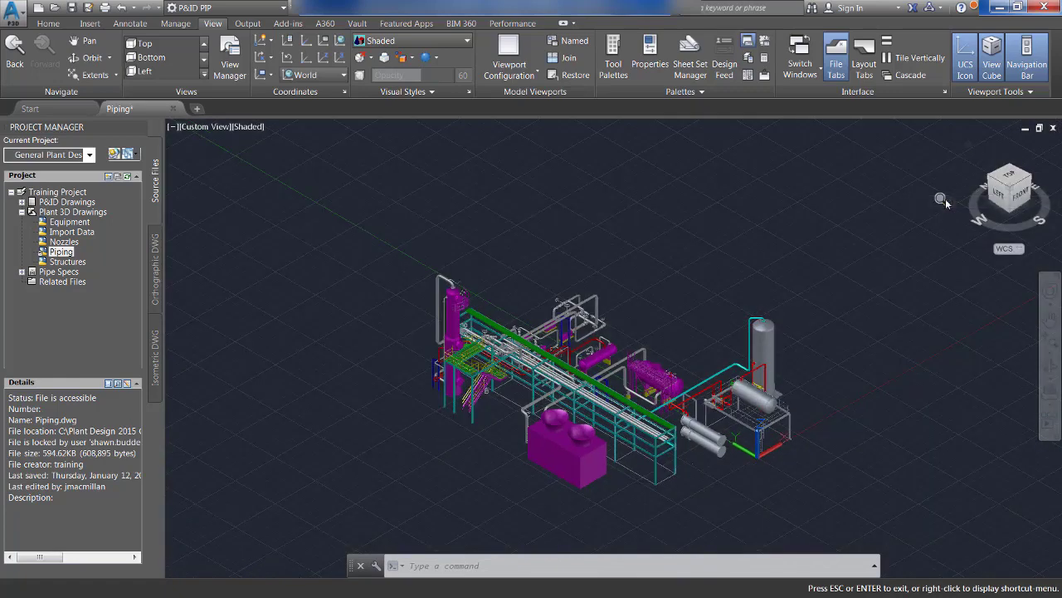
{"action": "left_click", "coordinate": [1000, 196]}
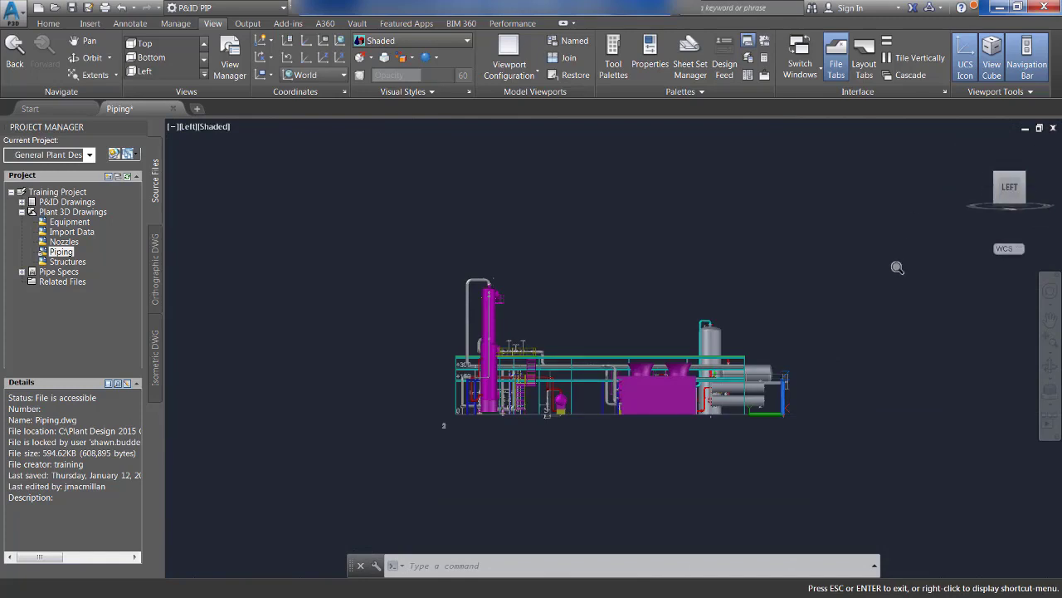
{"action": "left_click_drag", "start_coordinate": [897, 267], "coordinate": [845, 574]}
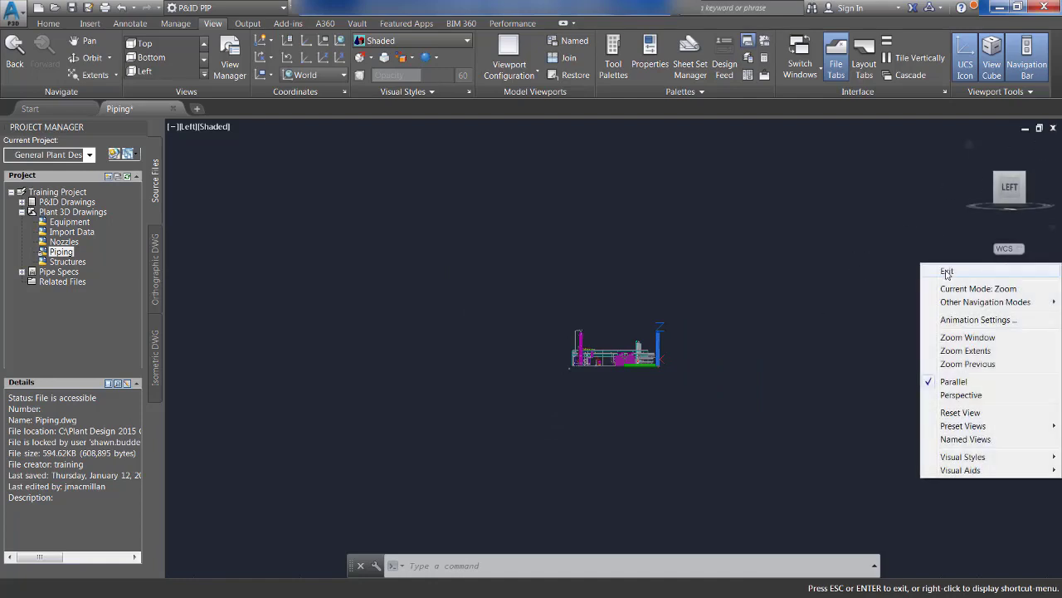
{"action": "left_click", "coordinate": [948, 274]}
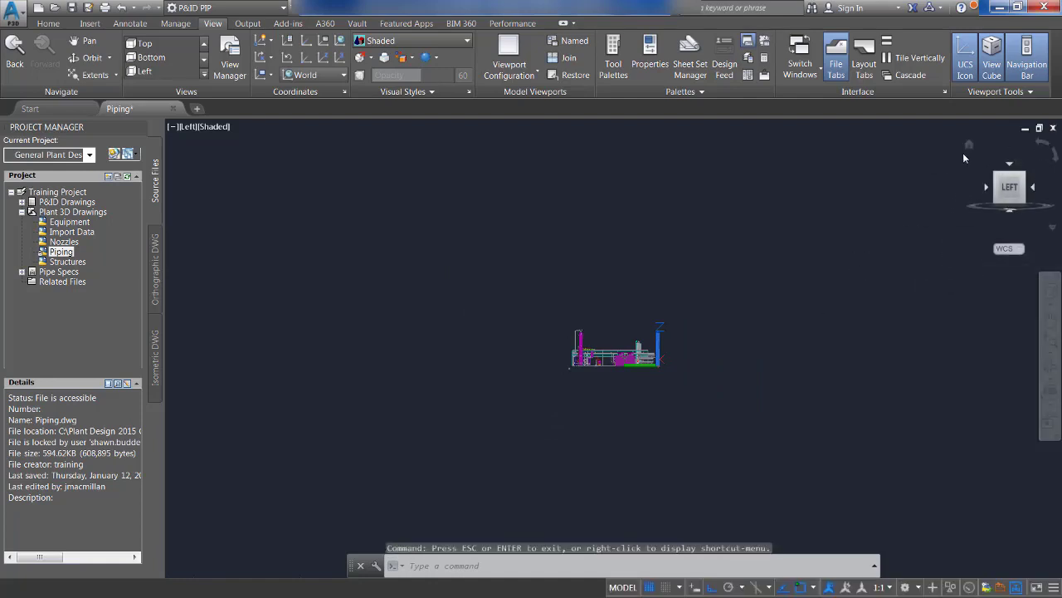
{"action": "left_click", "coordinate": [969, 146]}
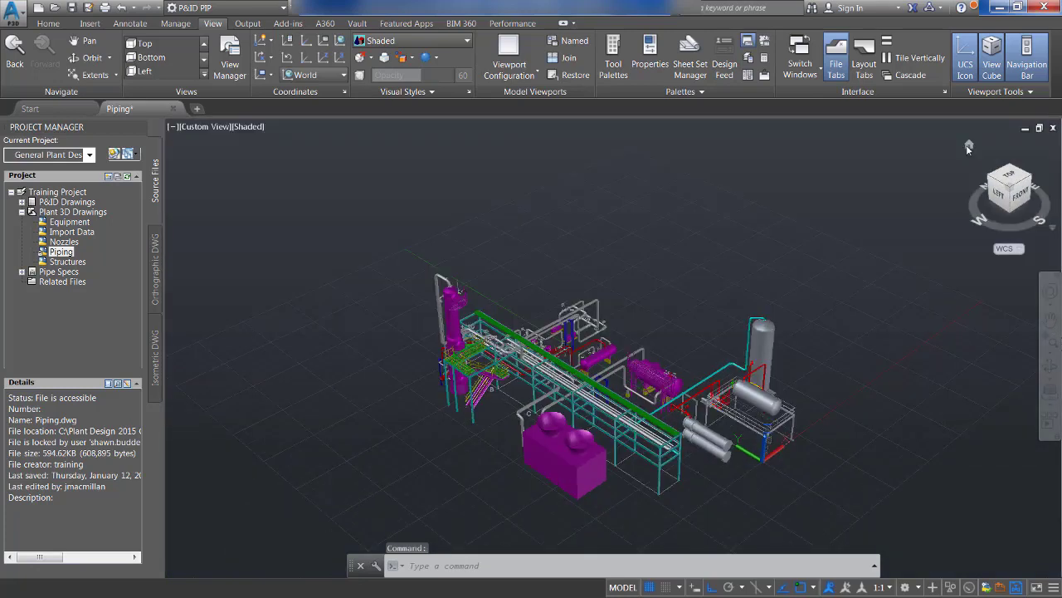
Step: Set the view to parallel projection and look at the plant from the top
{"action": "right_click", "coordinate": [1015, 174]}
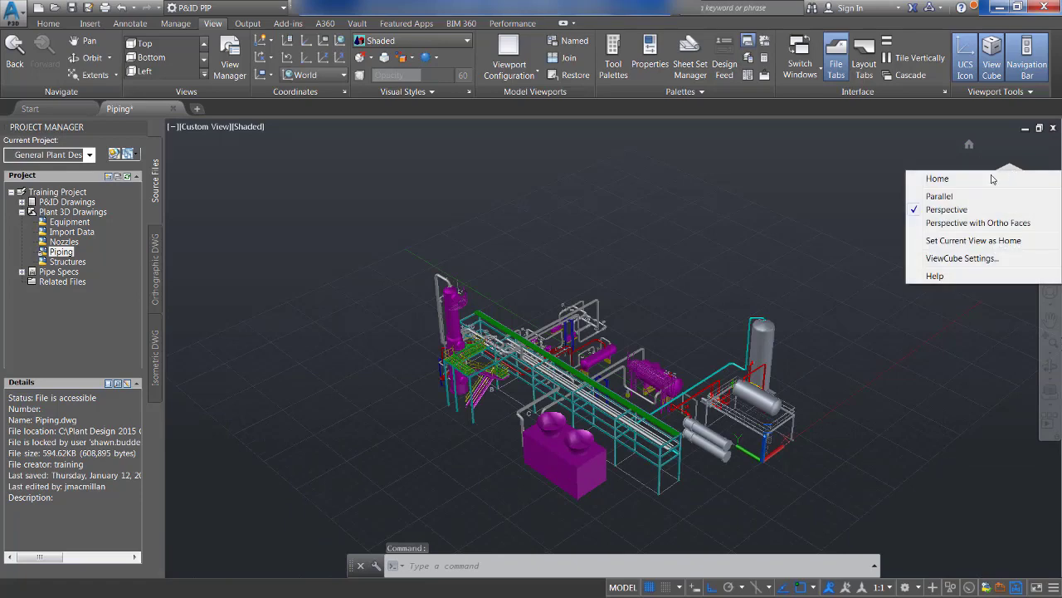
{"action": "left_click", "coordinate": [941, 197]}
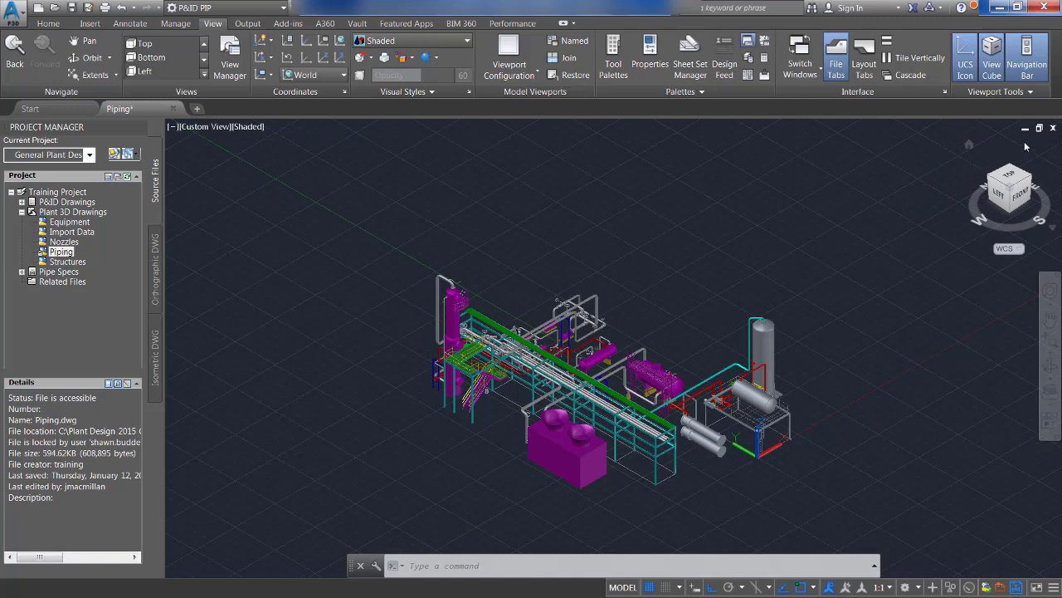
{"action": "left_click", "coordinate": [1011, 180]}
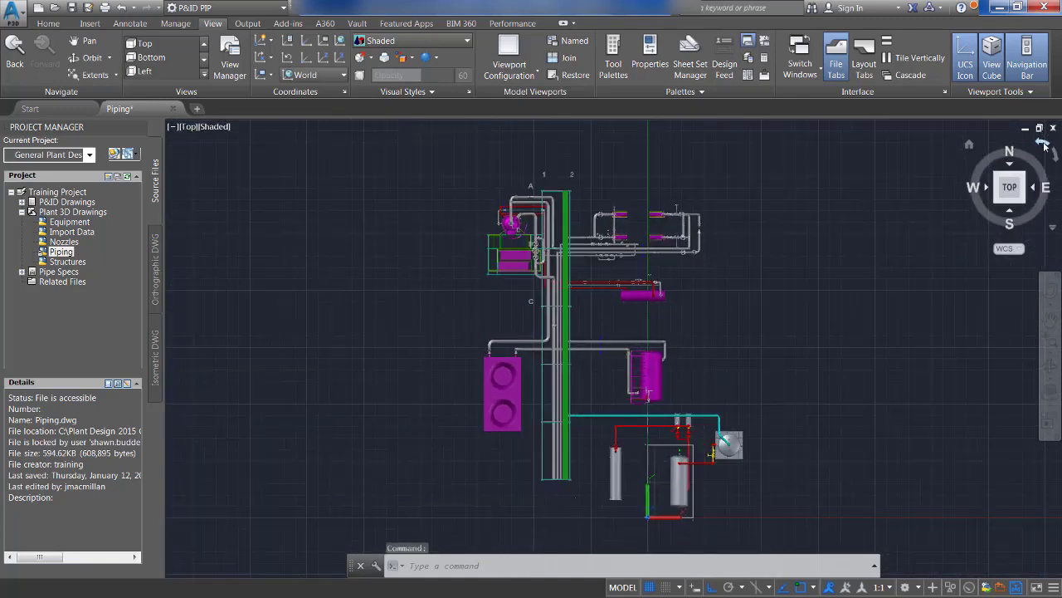
Step: Rotate the top view counterclockwise by 90 degrees twice and back clockwise twice, with north up again
{"action": "left_click", "coordinate": [1045, 143]}
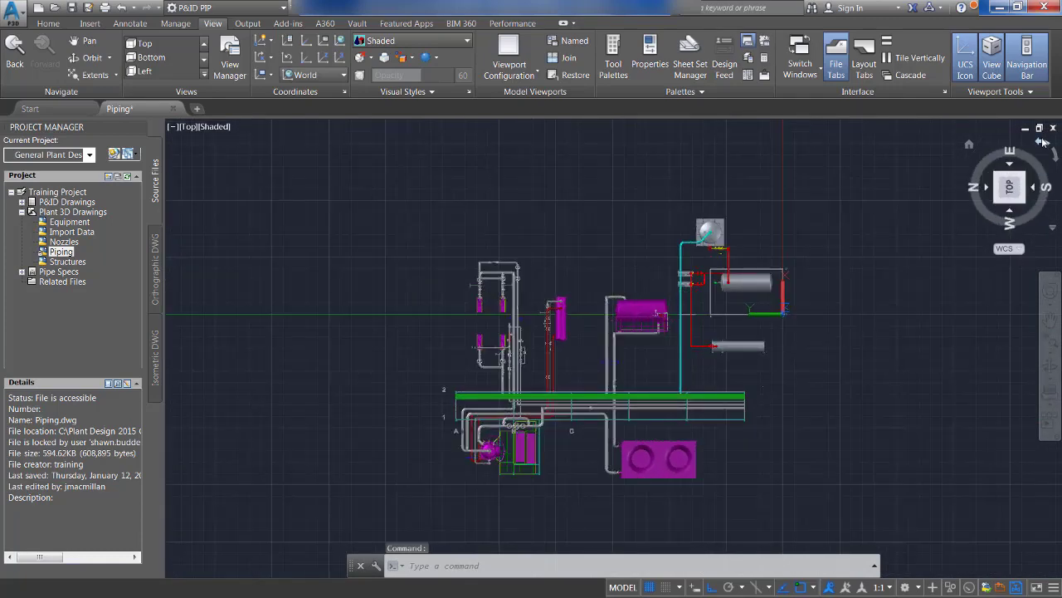
{"action": "left_click", "coordinate": [1044, 143]}
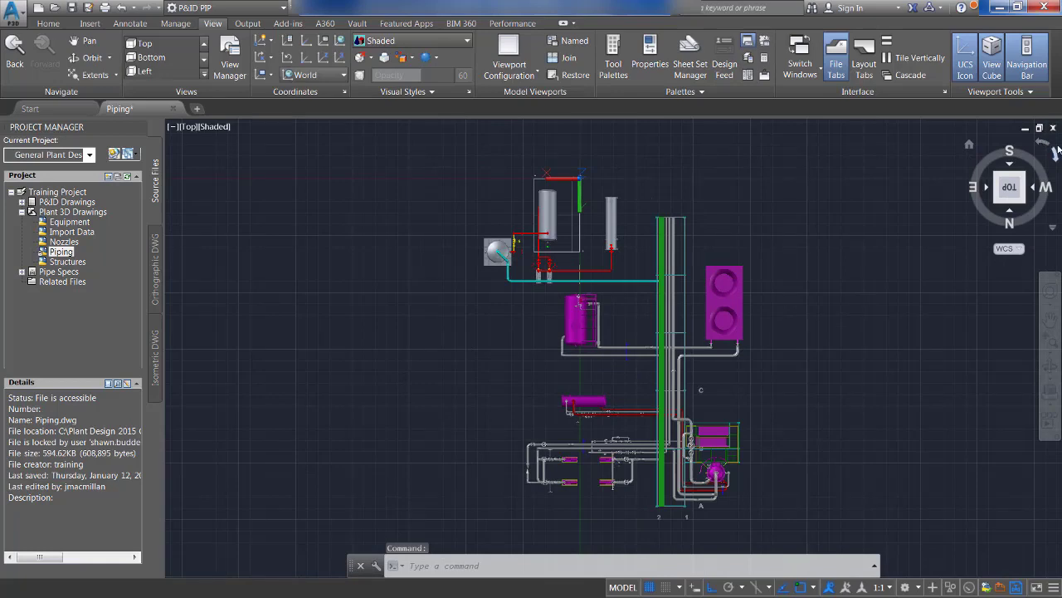
{"action": "left_click", "coordinate": [1056, 153]}
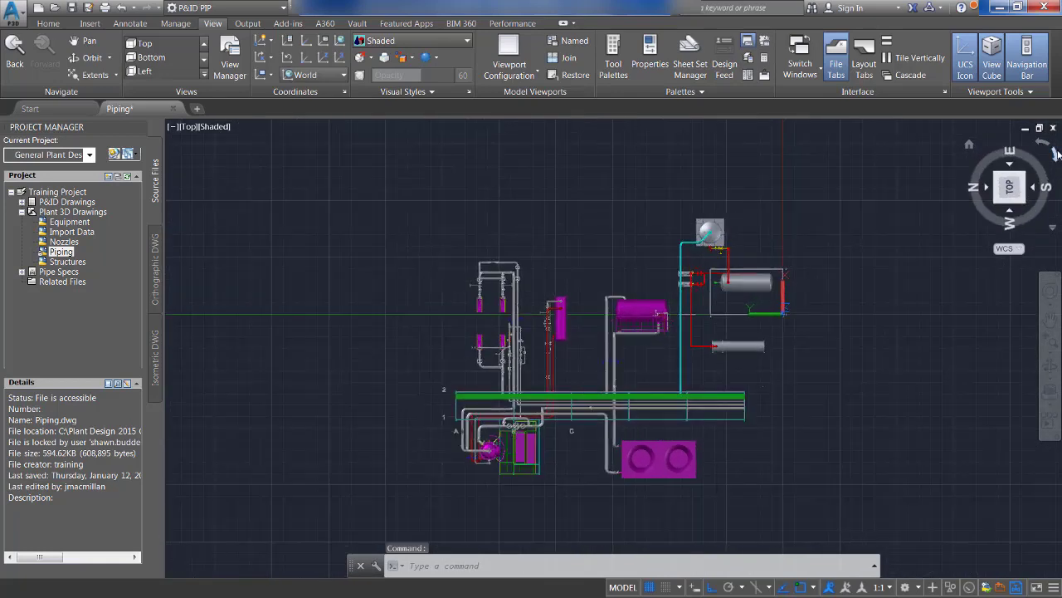
{"action": "left_click", "coordinate": [1056, 153]}
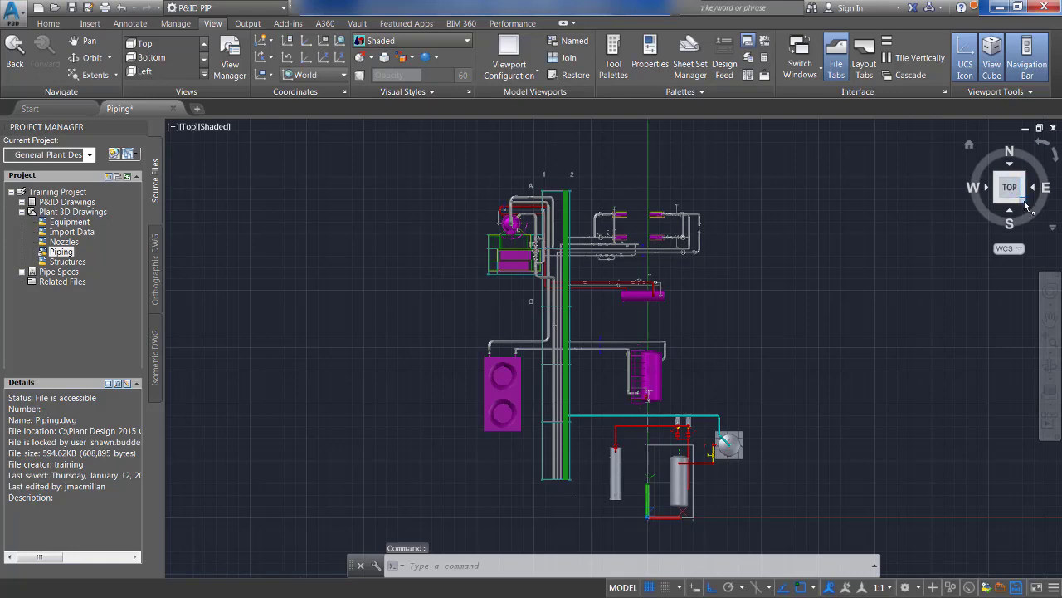
Step: Set the plant's NE isometric view as the home view and test it by returning home from the SE isometric view
{"action": "left_click", "coordinate": [1027, 207]}
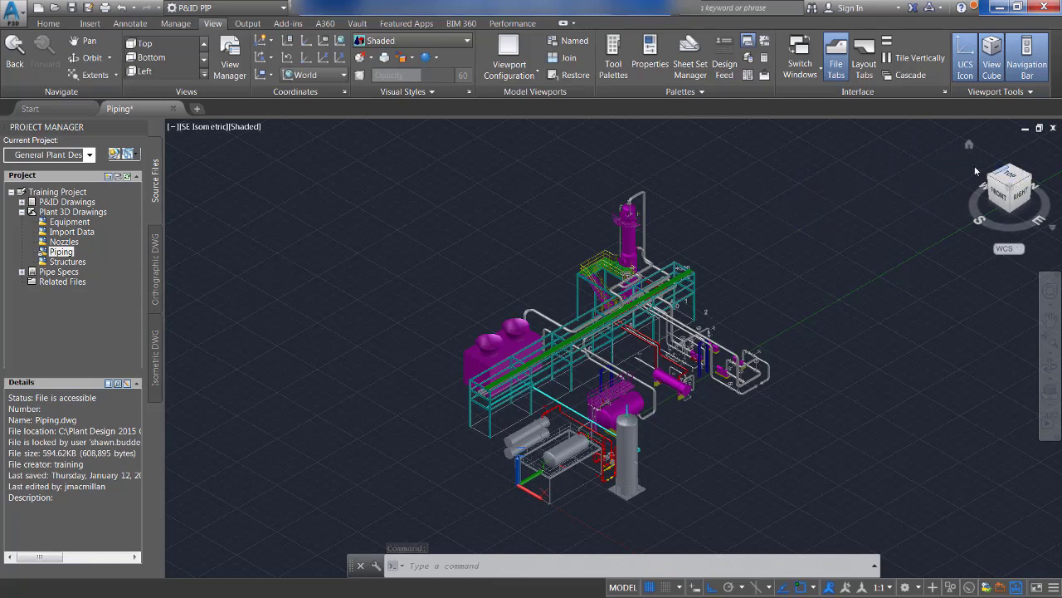
{"action": "left_click", "coordinate": [1034, 181]}
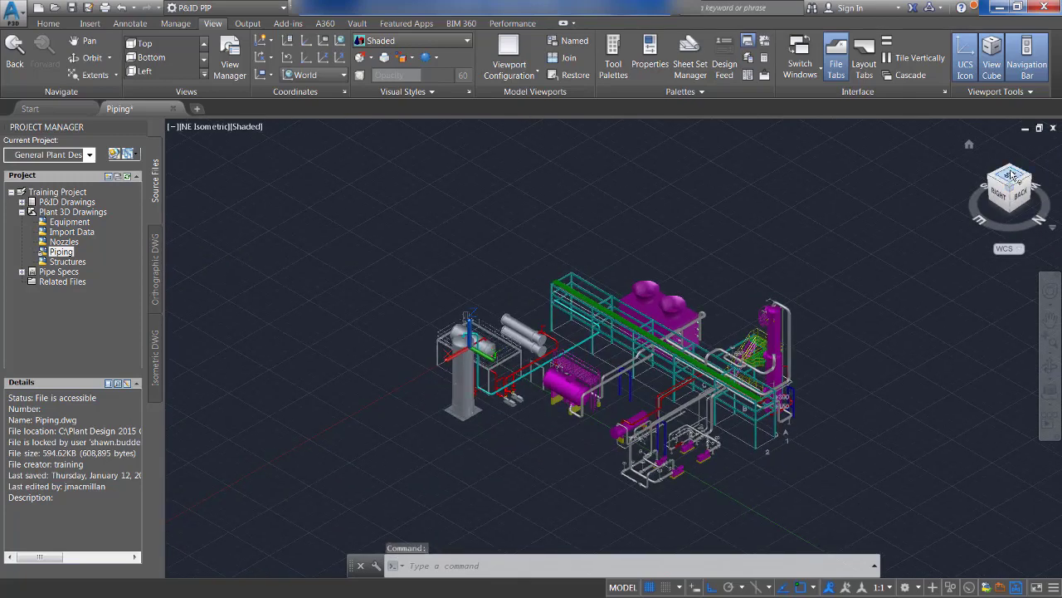
{"action": "right_click", "coordinate": [1012, 174]}
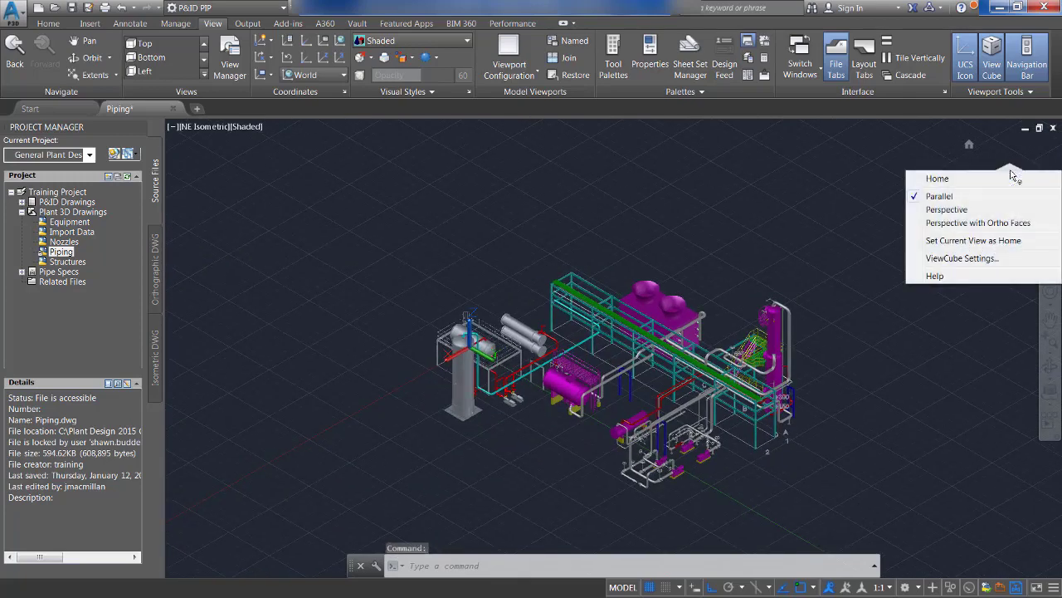
{"action": "left_click", "coordinate": [958, 241]}
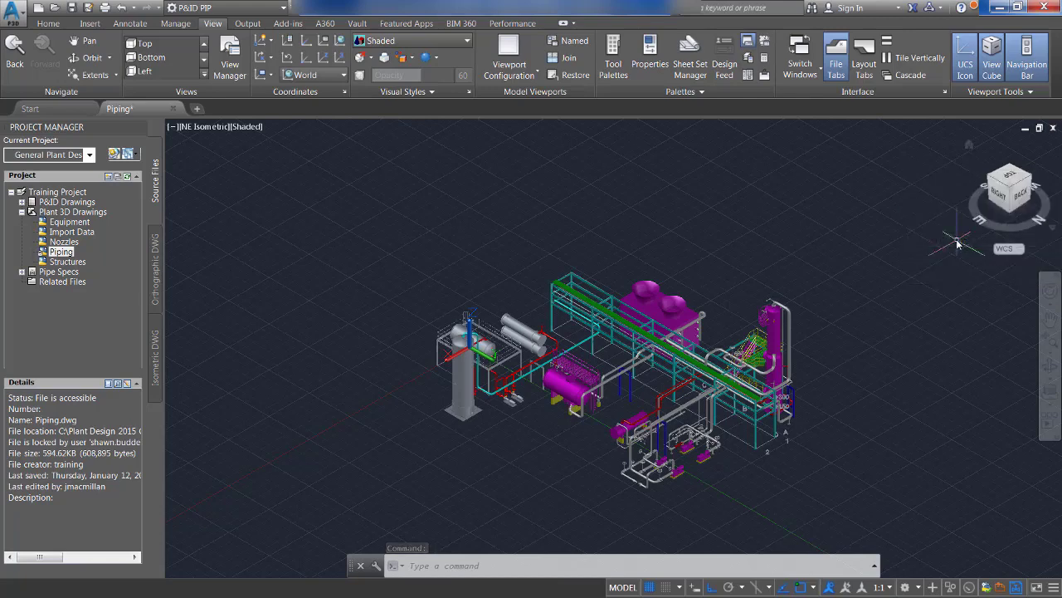
{"action": "left_click", "coordinate": [988, 176]}
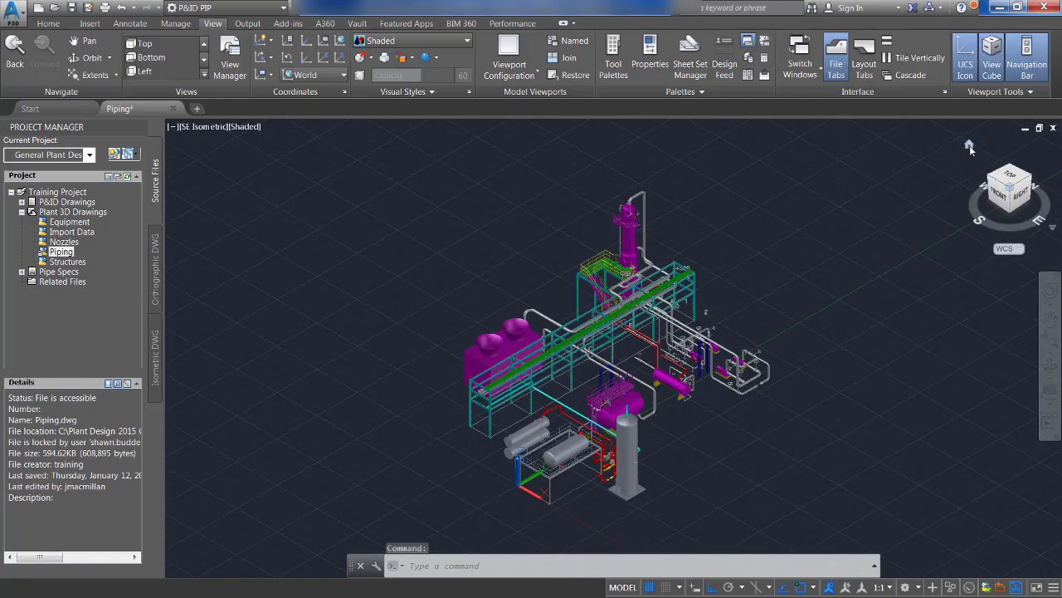
{"action": "left_click", "coordinate": [970, 147]}
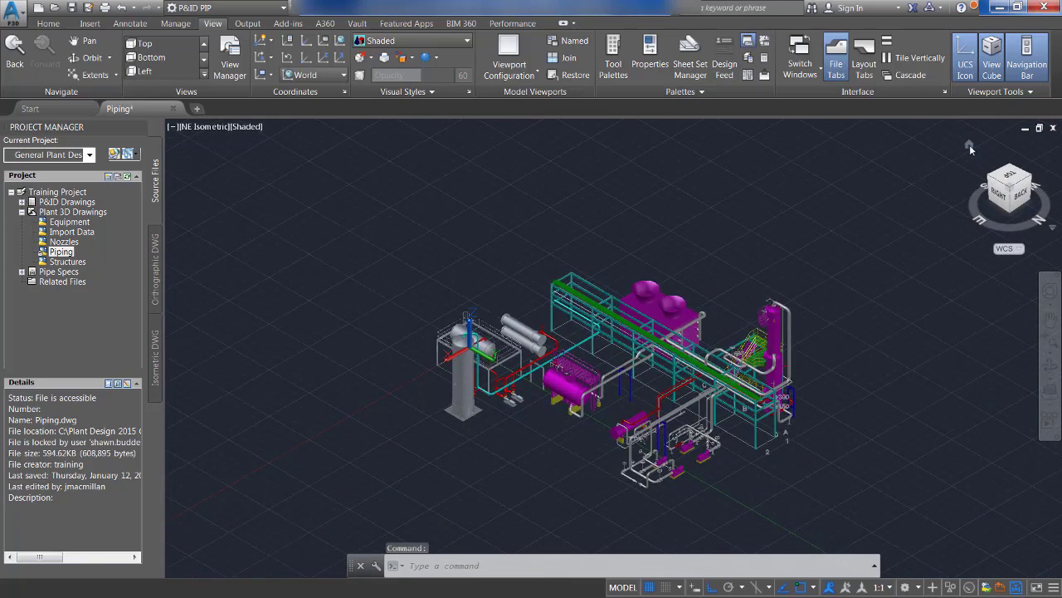